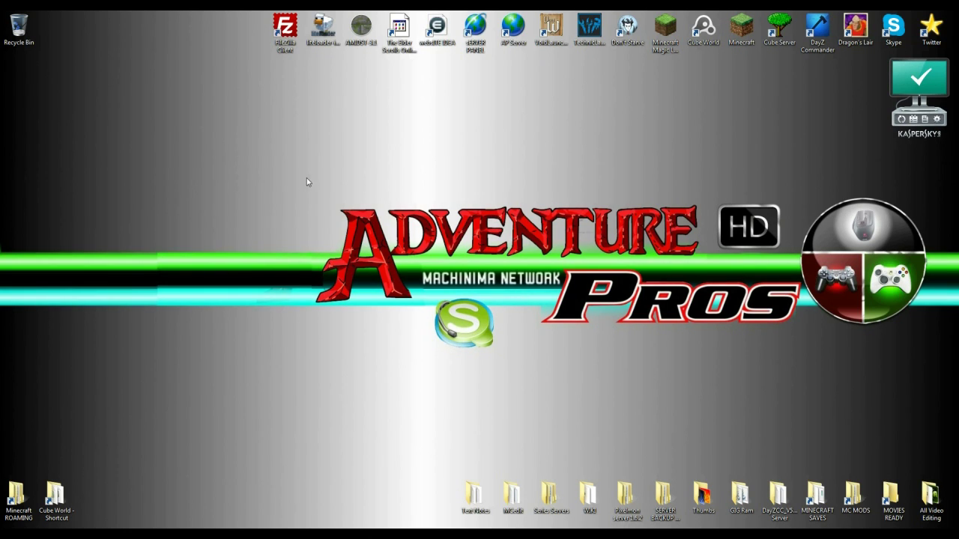
- Open the Main Forge Download topic from the Minecraft Forge forum's Releases board and go to its File Server page
{"action": "left_click_drag", "start_coordinate": [298, 179], "coordinate": [946, 363]}
{"action": "mouse_move", "coordinate": [98, 534]}
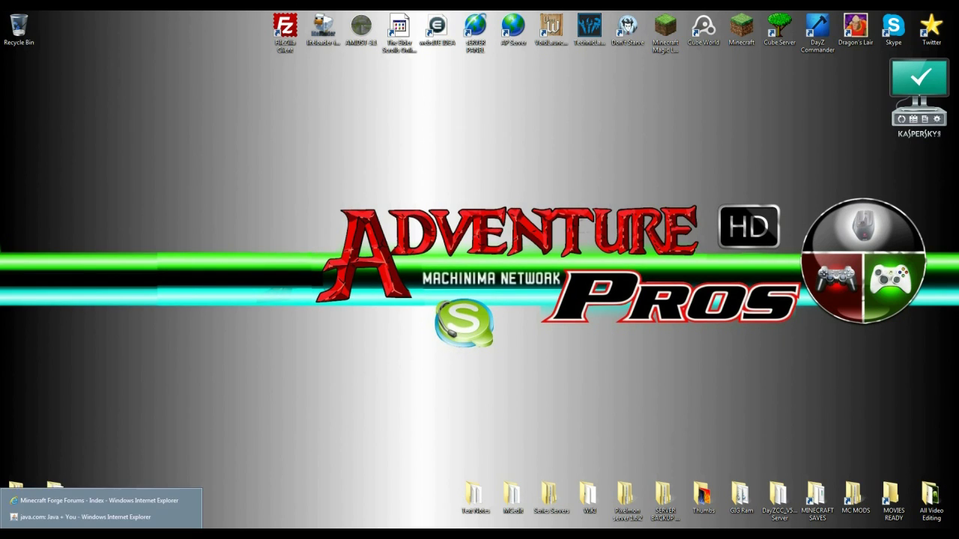
{"action": "left_click", "coordinate": [60, 501]}
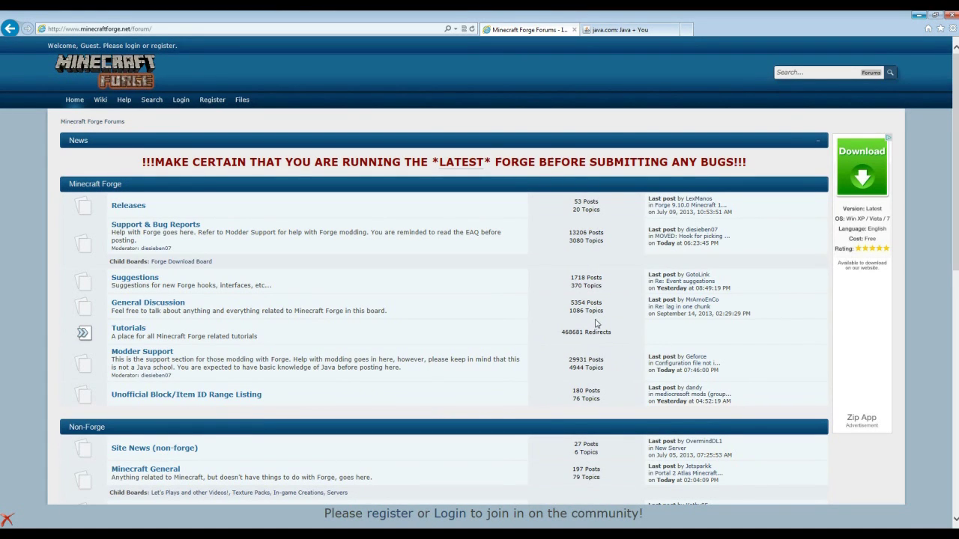
{"action": "left_click", "coordinate": [128, 213]}
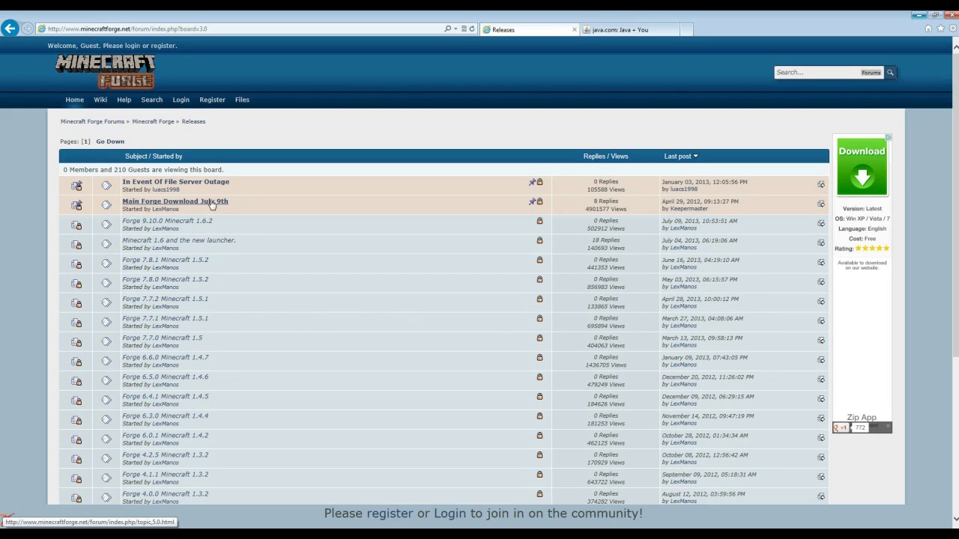
{"action": "left_click", "coordinate": [180, 206]}
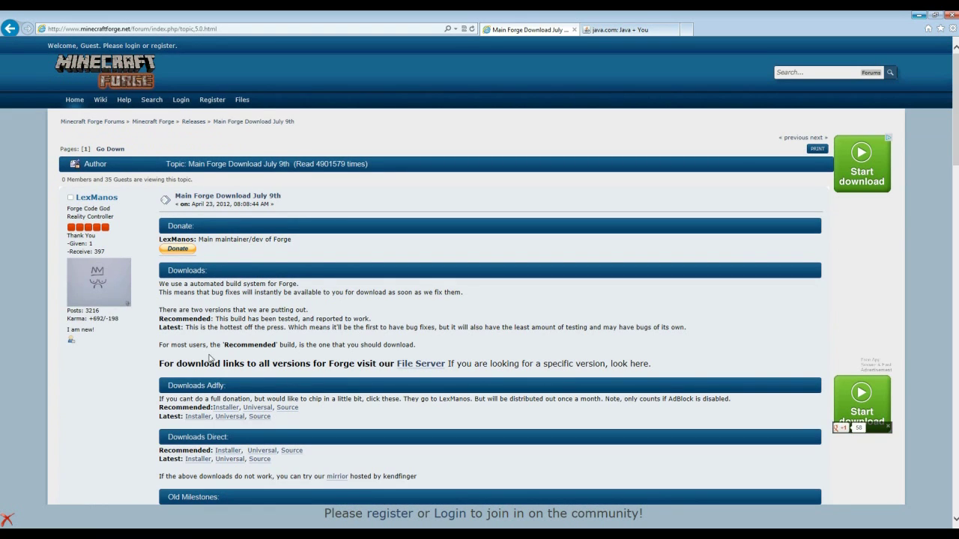
{"action": "left_click_drag", "start_coordinate": [159, 367], "coordinate": [423, 374]}
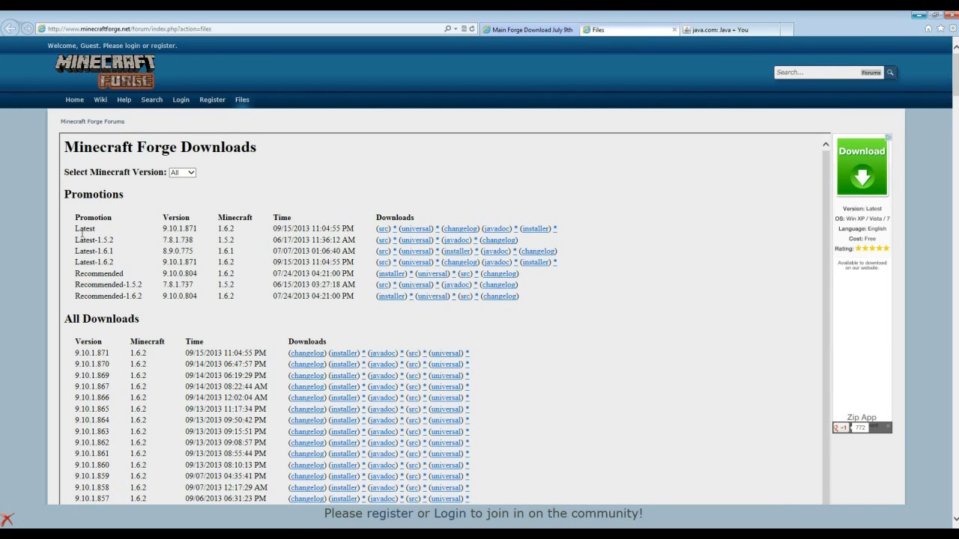
- Look through the full list of Forge builds, from Minecraft 1.6.2 down to the 1.4.2 versions
{"action": "scroll", "coordinate": [56, 249], "scroll_direction": "down", "scroll_amount": 2}
{"action": "scroll", "coordinate": [53, 261], "scroll_direction": "down", "scroll_amount": 10}
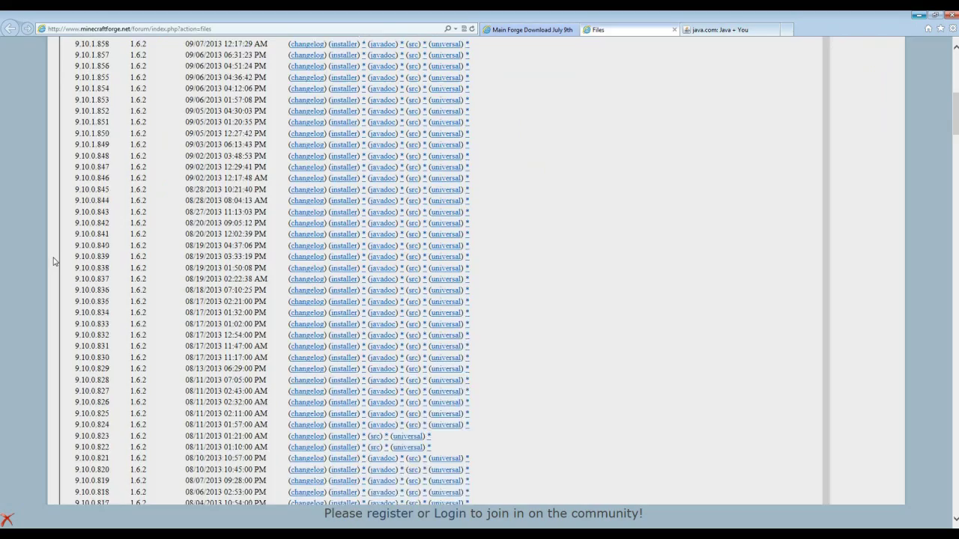
{"action": "scroll", "coordinate": [53, 261], "scroll_direction": "down", "scroll_amount": 20}
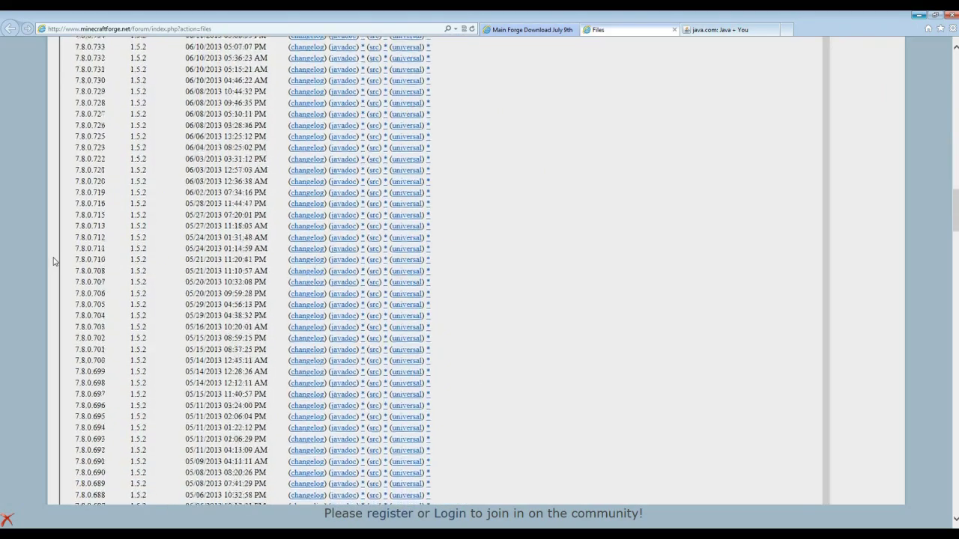
{"action": "scroll", "coordinate": [53, 261], "scroll_direction": "down", "scroll_amount": 20}
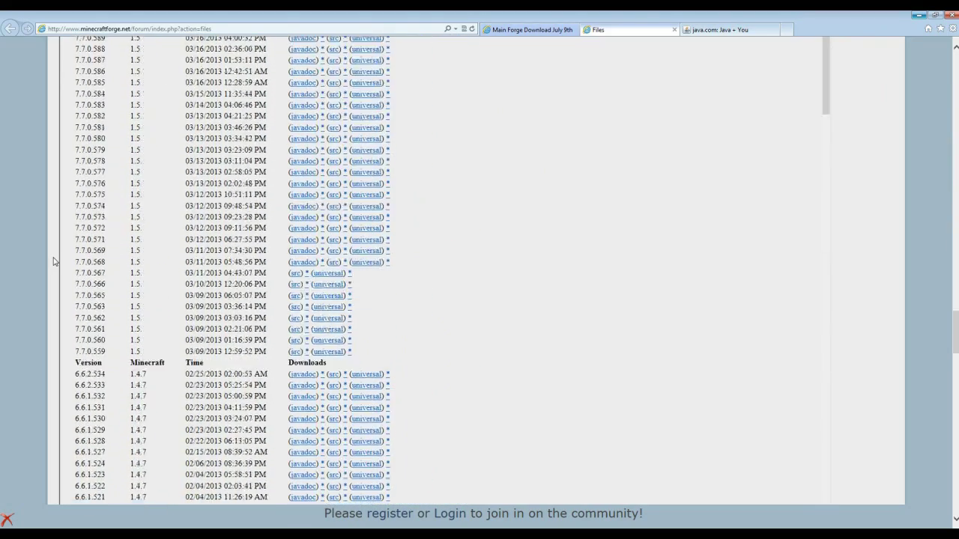
{"action": "scroll", "coordinate": [53, 261], "scroll_direction": "down", "scroll_amount": 15}
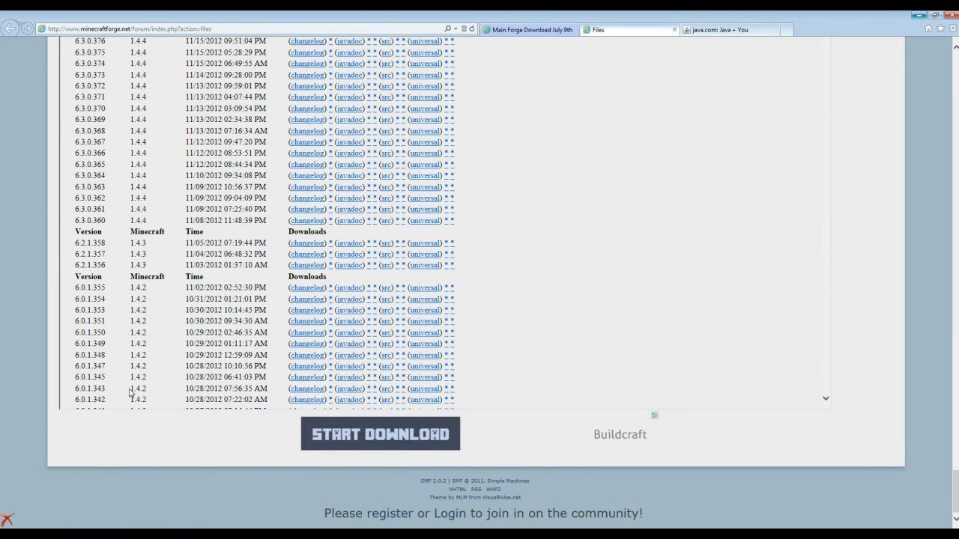
{"action": "scroll", "coordinate": [129, 385], "scroll_direction": "up", "scroll_amount": 10}
{"action": "scroll", "coordinate": [139, 366], "scroll_direction": "up", "scroll_amount": 20}
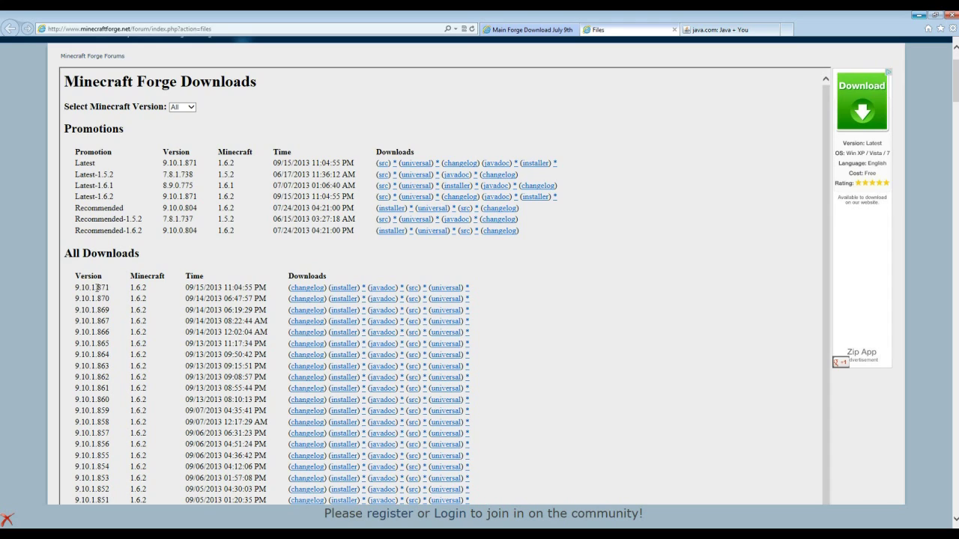
- Compare the build numbers in the Version column of the newest and older Forge downloads
{"action": "left_click_drag", "start_coordinate": [96, 288], "coordinate": [120, 299]}
{"action": "mouse_move", "coordinate": [97, 298]}
{"action": "left_mouse_down"}
{"action": "mouse_move", "coordinate": [109, 298]}
{"action": "mouse_move", "coordinate": [110, 288]}
{"action": "mouse_move", "coordinate": [93, 301]}
{"action": "mouse_move", "coordinate": [109, 299]}
{"action": "left_mouse_up"}
{"action": "scroll", "coordinate": [112, 309], "scroll_direction": "down", "scroll_amount": 15}
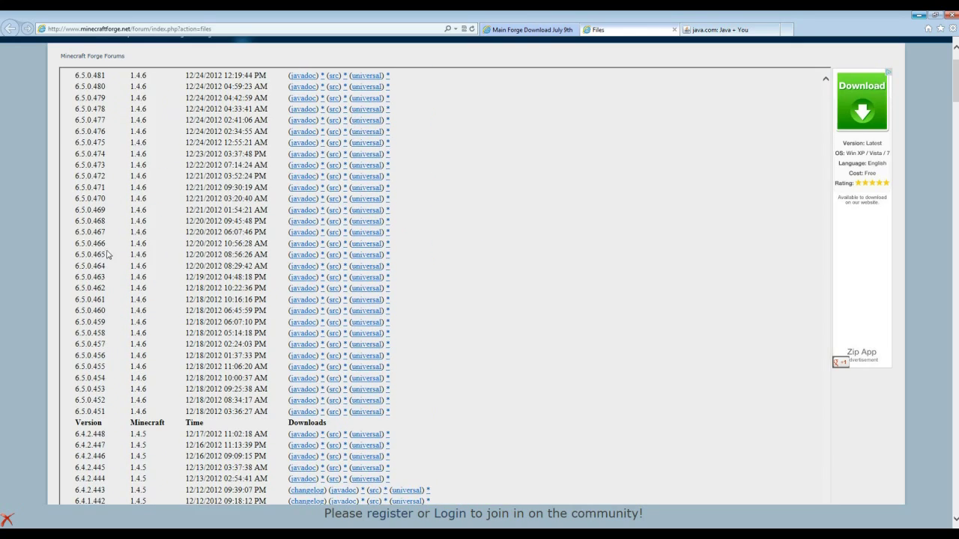
{"action": "scroll", "coordinate": [107, 255], "scroll_direction": "up", "scroll_amount": 10}
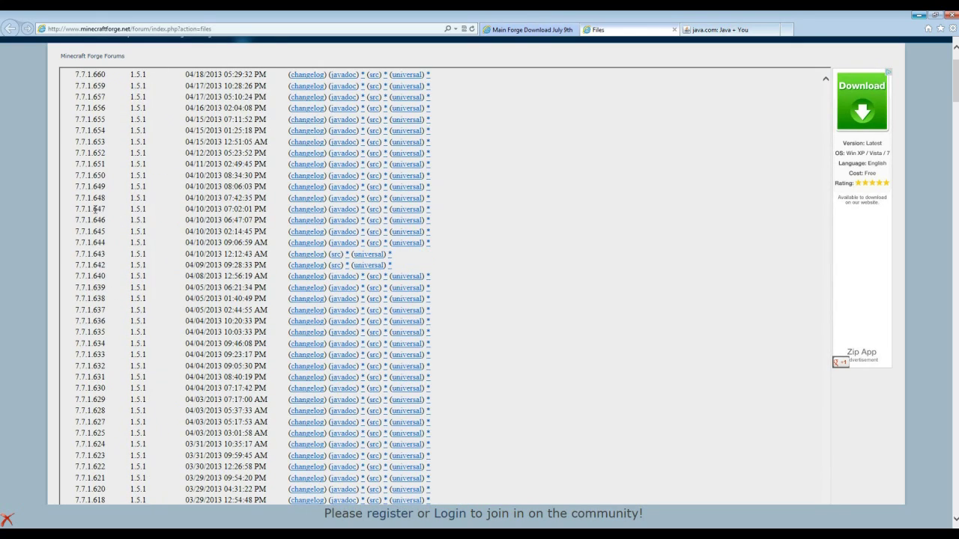
{"action": "left_click_drag", "start_coordinate": [94, 209], "coordinate": [105, 210]}
{"action": "scroll", "coordinate": [112, 255], "scroll_direction": "up", "scroll_amount": 10}
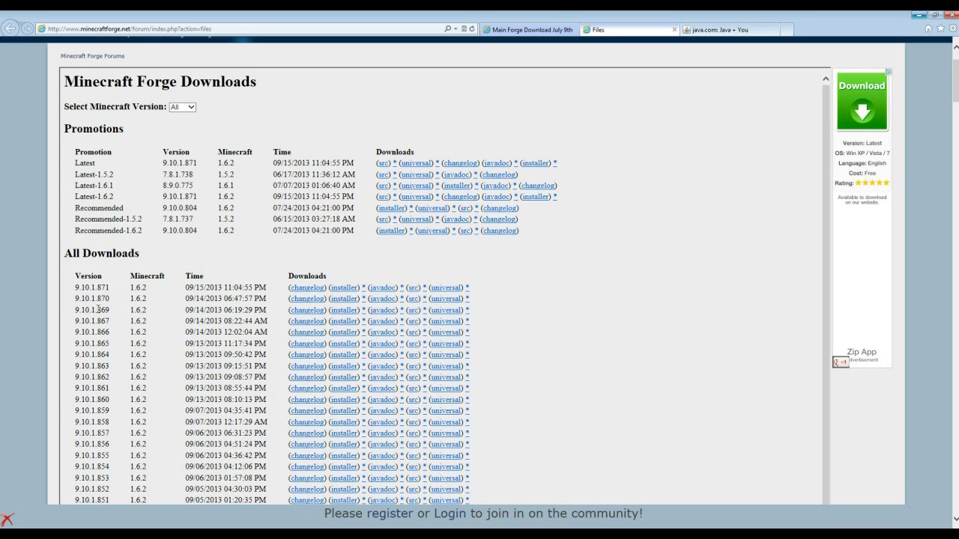
{"action": "left_click_drag", "start_coordinate": [96, 309], "coordinate": [110, 311]}
{"action": "left_click_drag", "start_coordinate": [97, 288], "coordinate": [116, 313]}
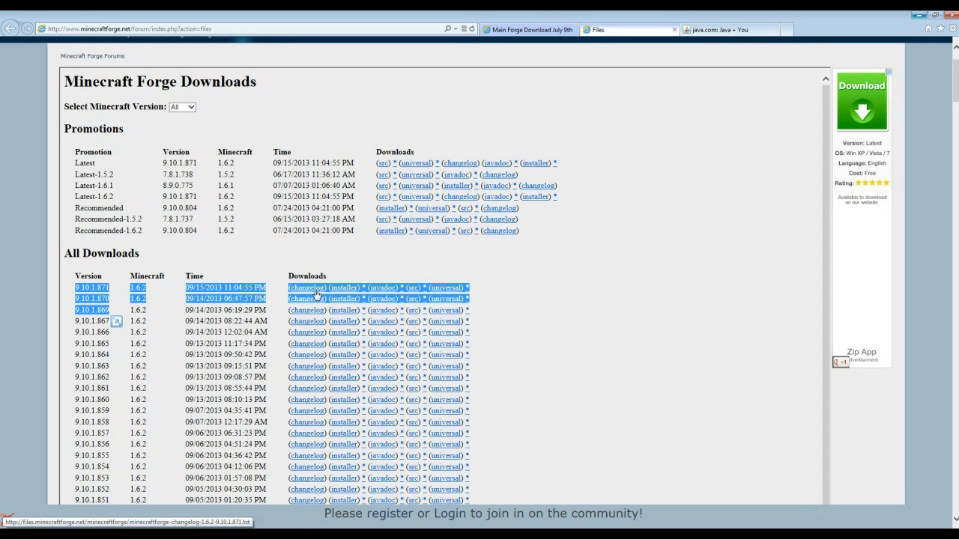
{"action": "left_click", "coordinate": [125, 298]}
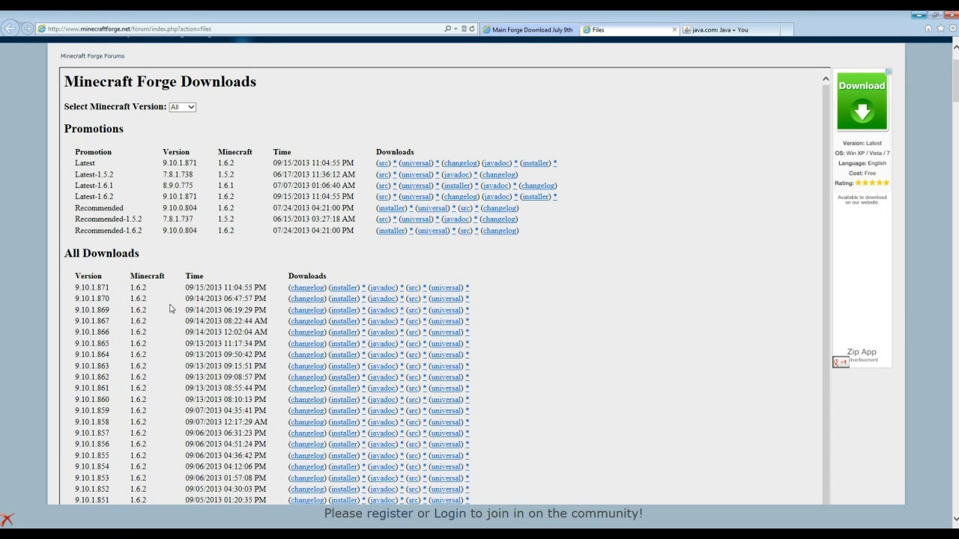
{"action": "scroll", "coordinate": [120, 375], "scroll_direction": "down", "scroll_amount": 10}
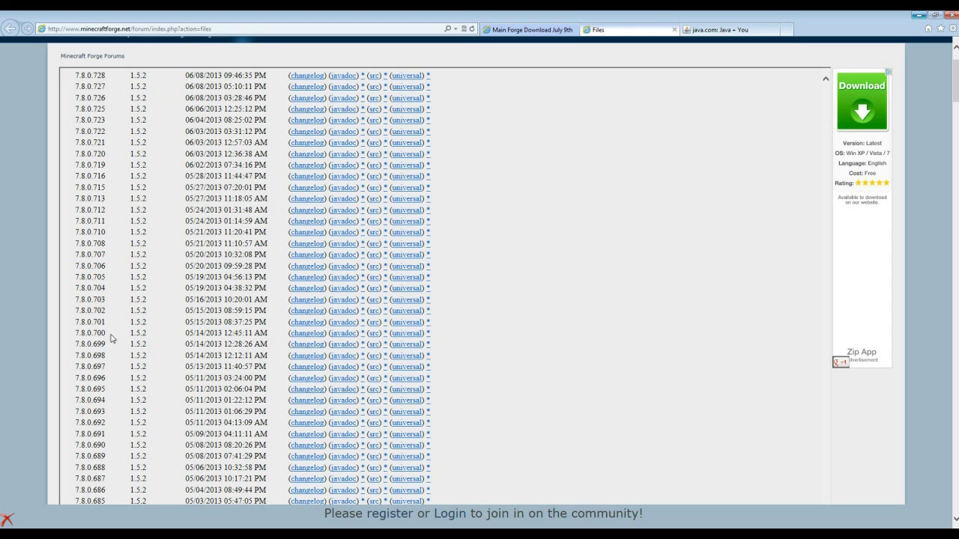
{"action": "scroll", "coordinate": [113, 175], "scroll_direction": "up", "scroll_amount": 10}
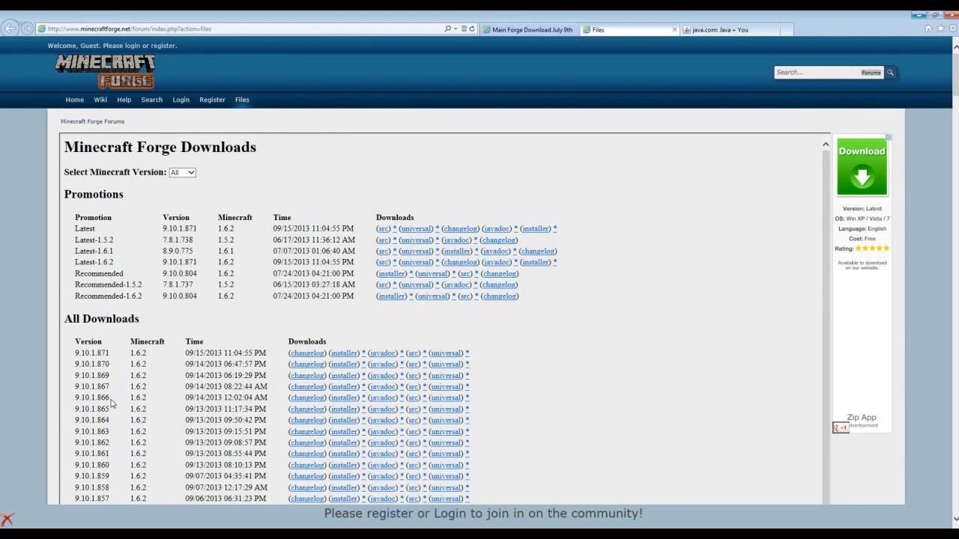
{"action": "scroll", "coordinate": [112, 403], "scroll_direction": "down", "scroll_amount": 10}
{"action": "scroll", "coordinate": [120, 384], "scroll_direction": "up", "scroll_amount": 10}
- Request the installer of Forge build 9.10.1.870 for Minecraft 1.6.2 and skip the AdF.ly advertisement
{"action": "left_click_drag", "start_coordinate": [75, 355], "coordinate": [482, 355]}
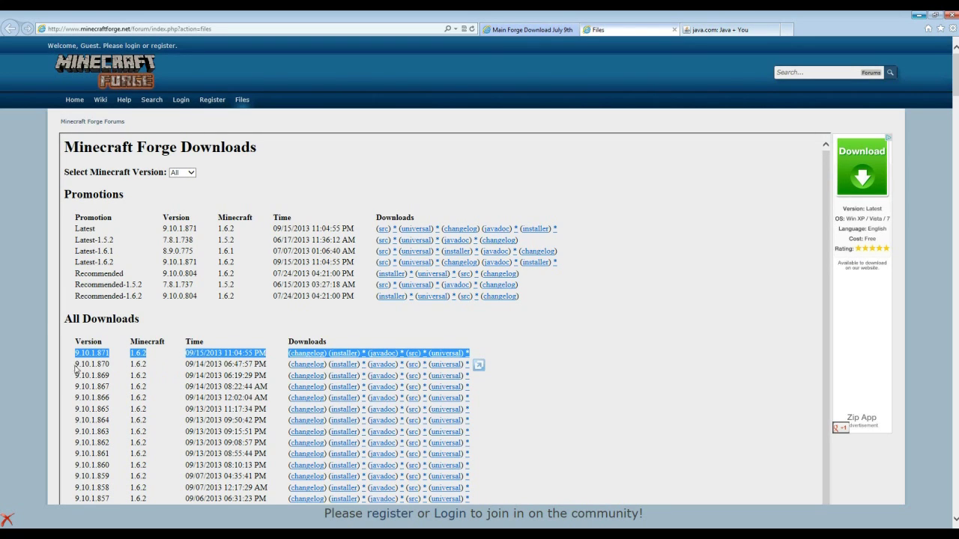
{"action": "left_click_drag", "start_coordinate": [76, 365], "coordinate": [469, 365]}
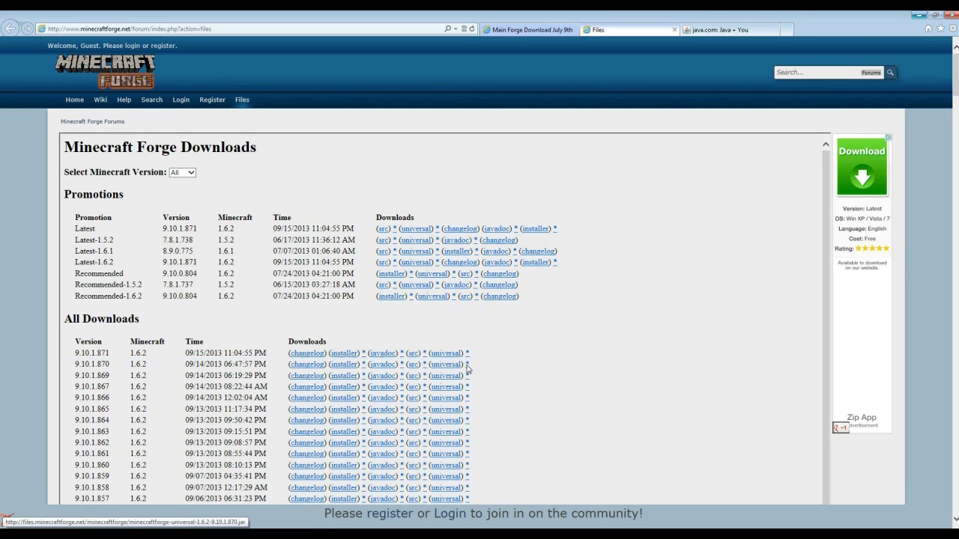
{"action": "left_click_drag", "start_coordinate": [78, 365], "coordinate": [490, 369]}
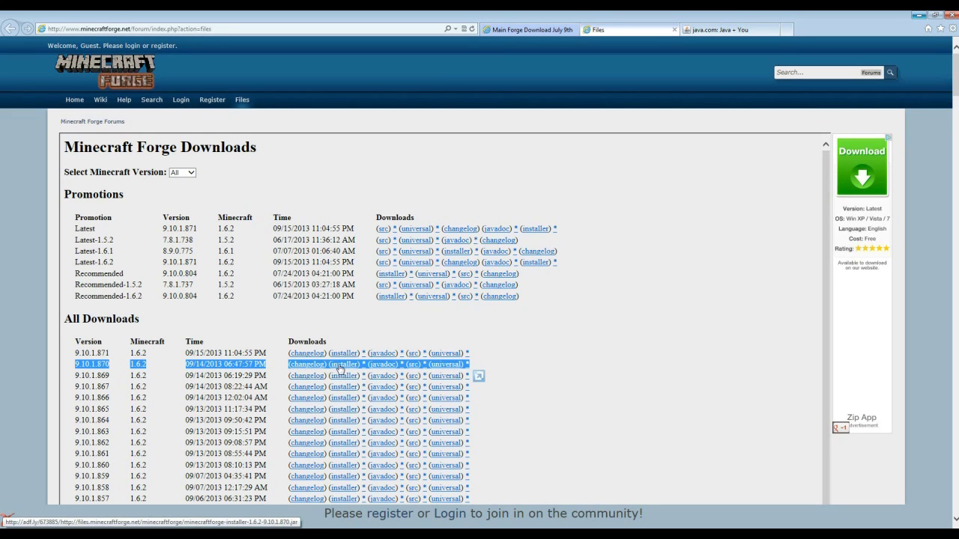
{"action": "left_click", "coordinate": [365, 370]}
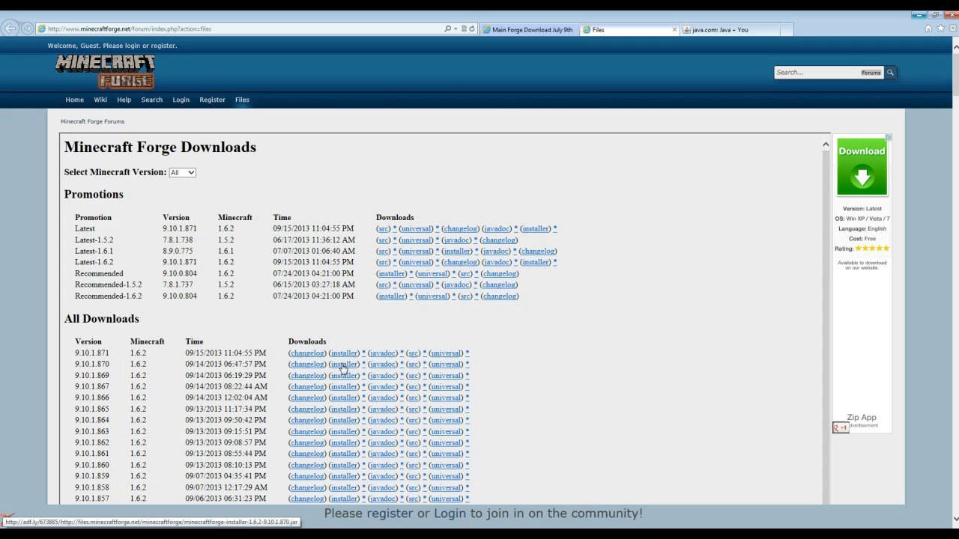
{"action": "left_click", "coordinate": [342, 366]}
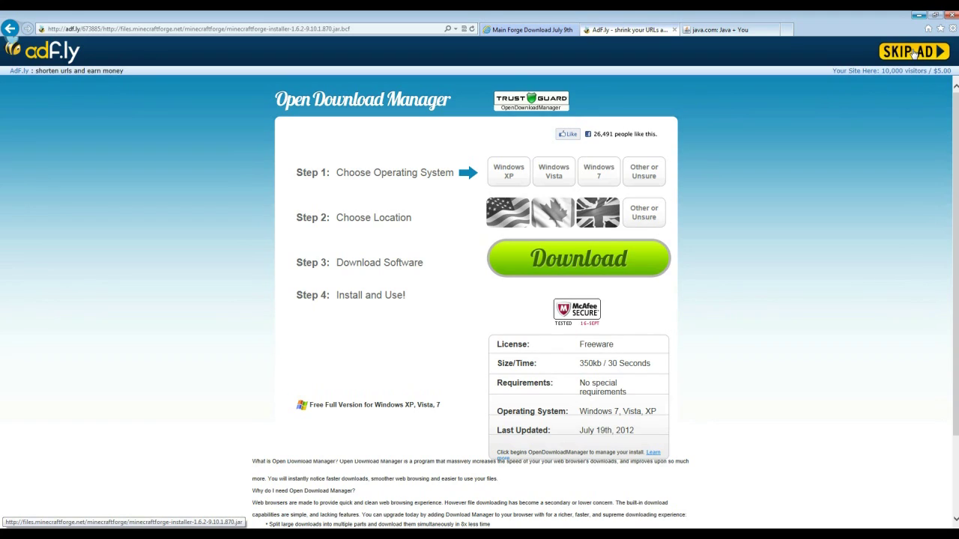
{"action": "left_click", "coordinate": [913, 53]}
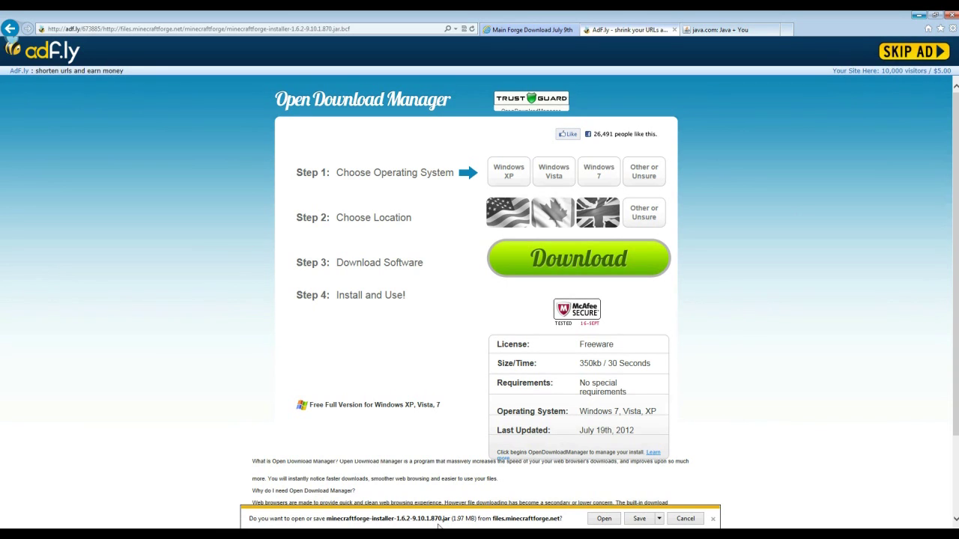
- Save minecraftforge-installer-1.6.2-9.10.1.870 as a JAR file on the Desktop and dismiss the download notification
{"action": "left_click", "coordinate": [659, 522]}
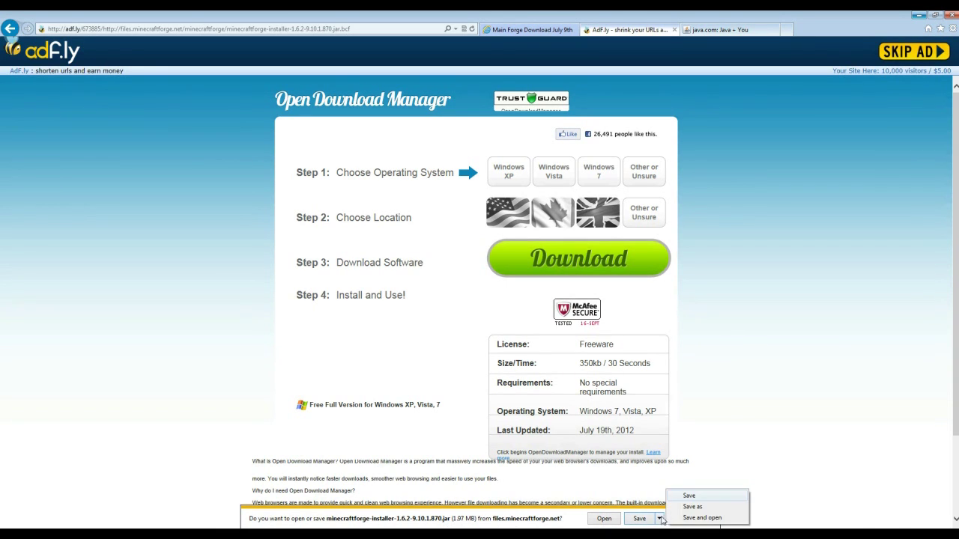
{"action": "left_click", "coordinate": [704, 509]}
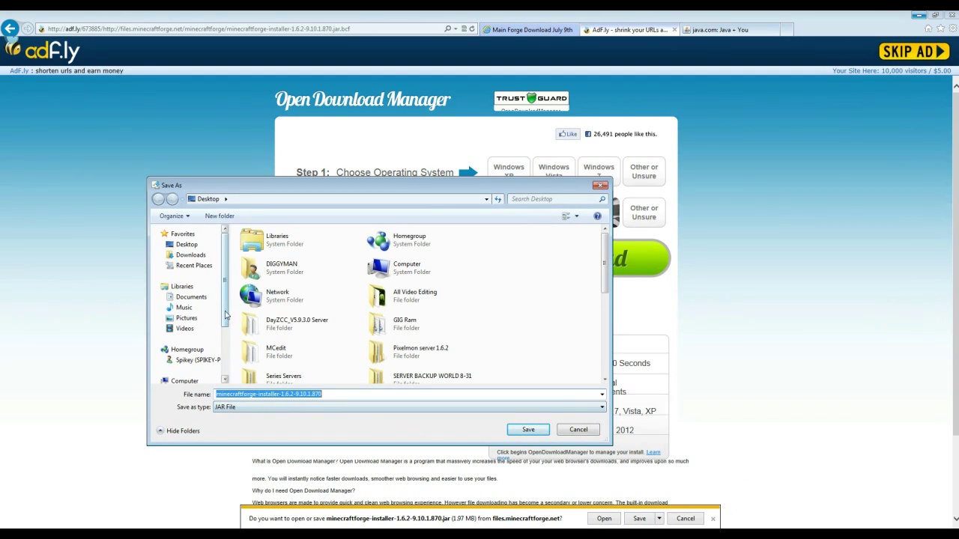
{"action": "left_click", "coordinate": [189, 247]}
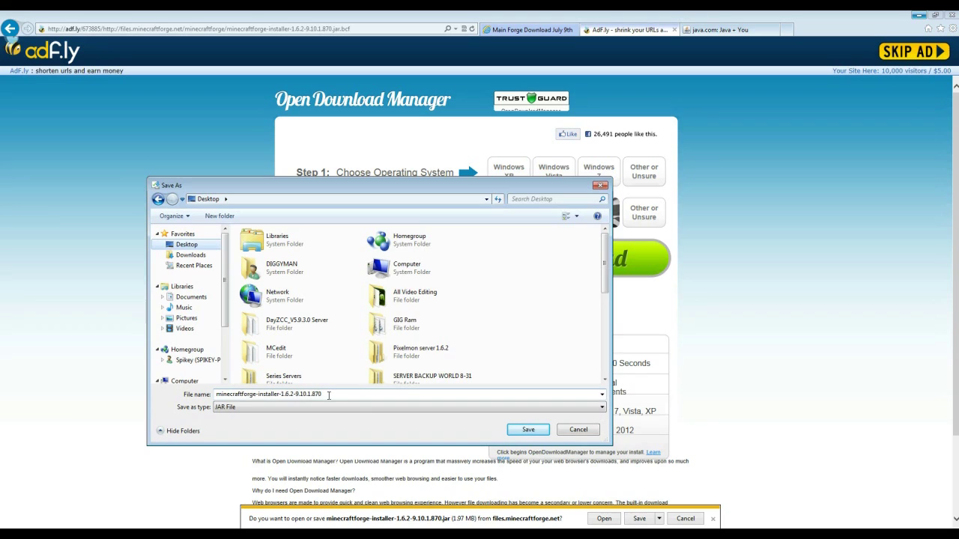
{"action": "left_click", "coordinate": [532, 430]}
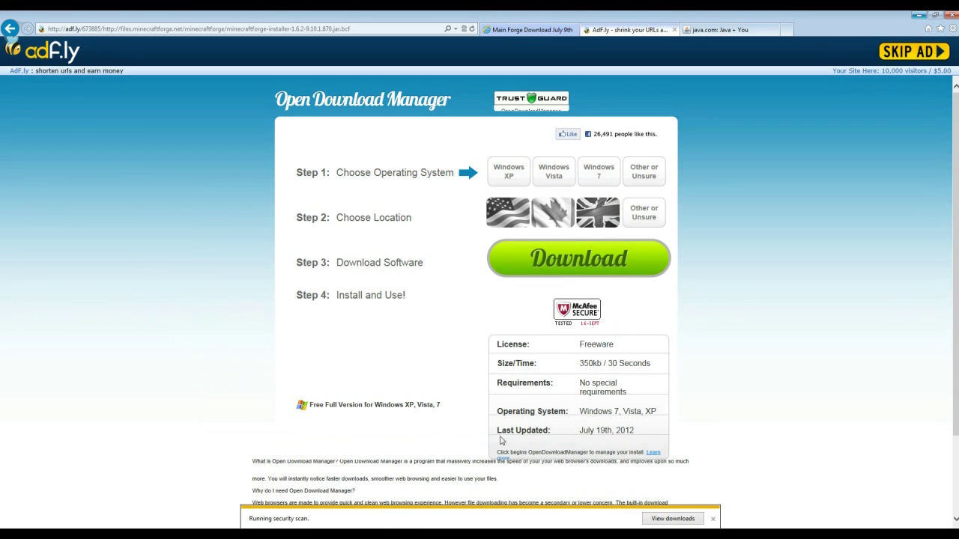
{"action": "left_click", "coordinate": [714, 520]}
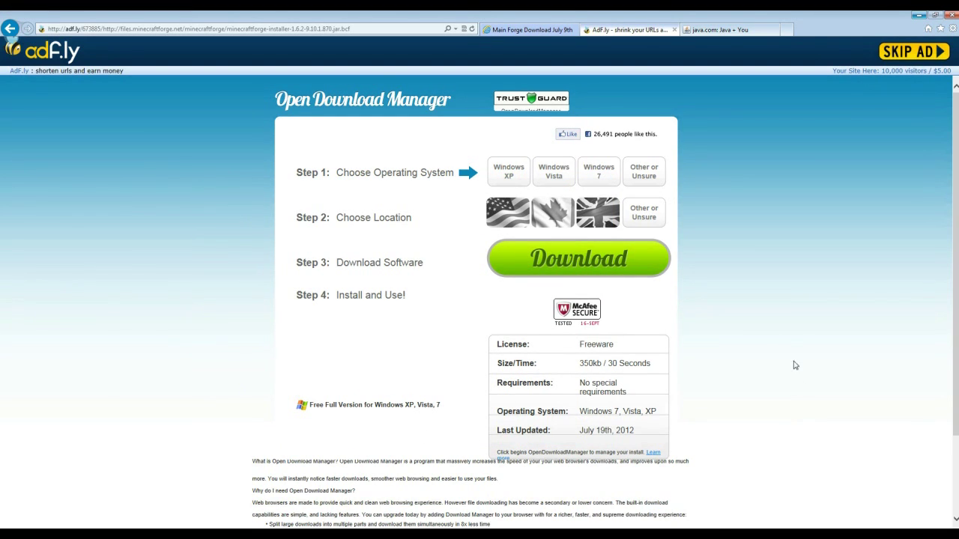
- Close the AdF.ly and Main Forge Download pages and minimize the browser
{"action": "left_click", "coordinate": [674, 31]}
{"action": "left_click", "coordinate": [573, 31]}
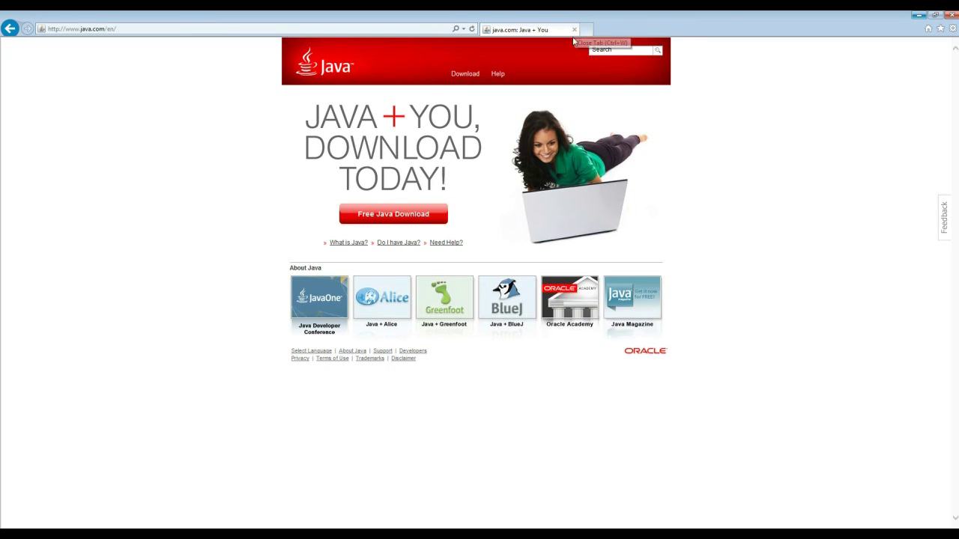
{"action": "left_click", "coordinate": [919, 15]}
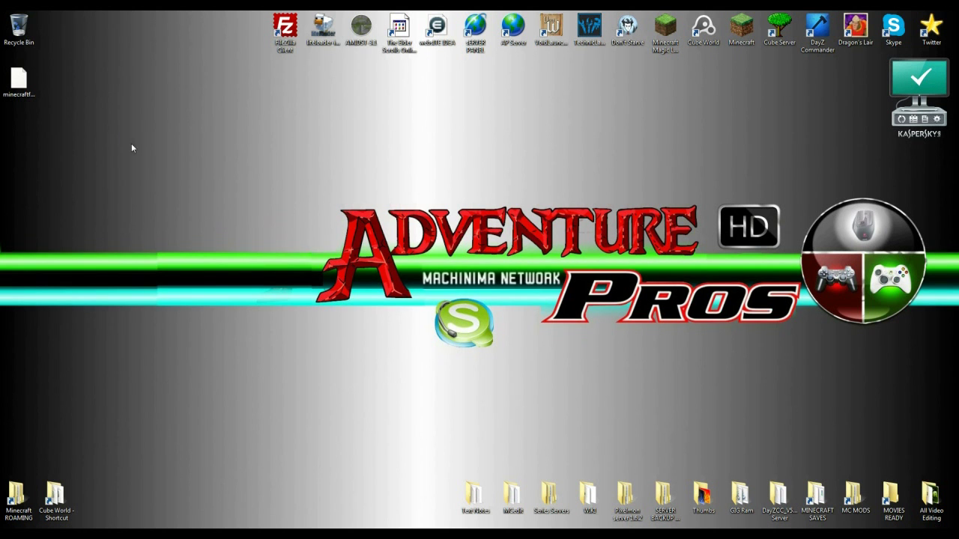
- Move the downloaded Forge installer toward the middle of the desktop and open it
{"action": "left_click_drag", "start_coordinate": [10, 89], "coordinate": [270, 209]}
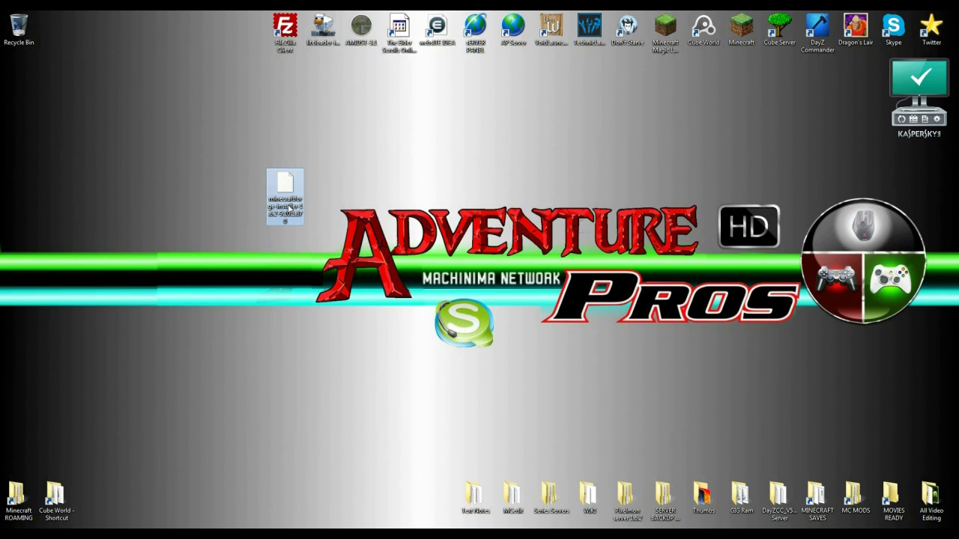
{"action": "double_click", "coordinate": [289, 207]}
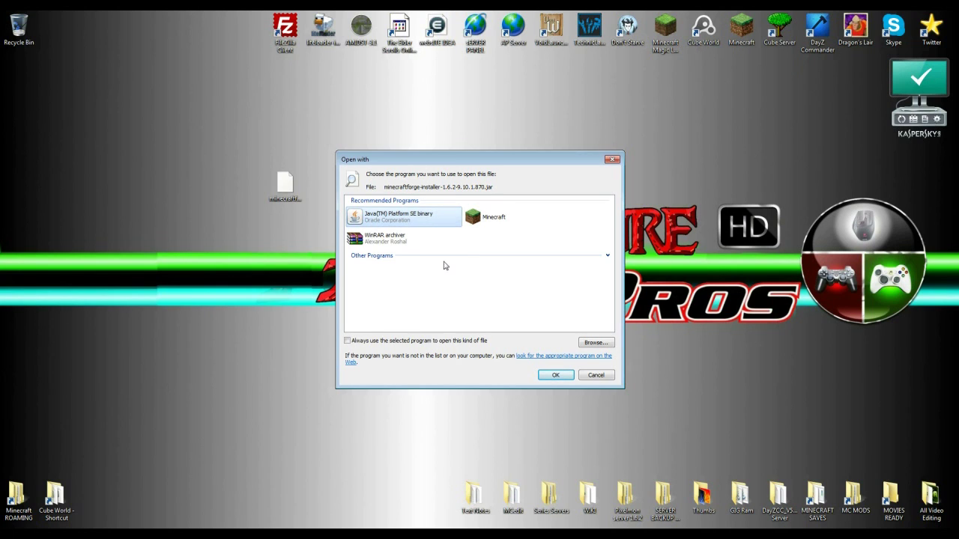
{"action": "left_click", "coordinate": [596, 343]}
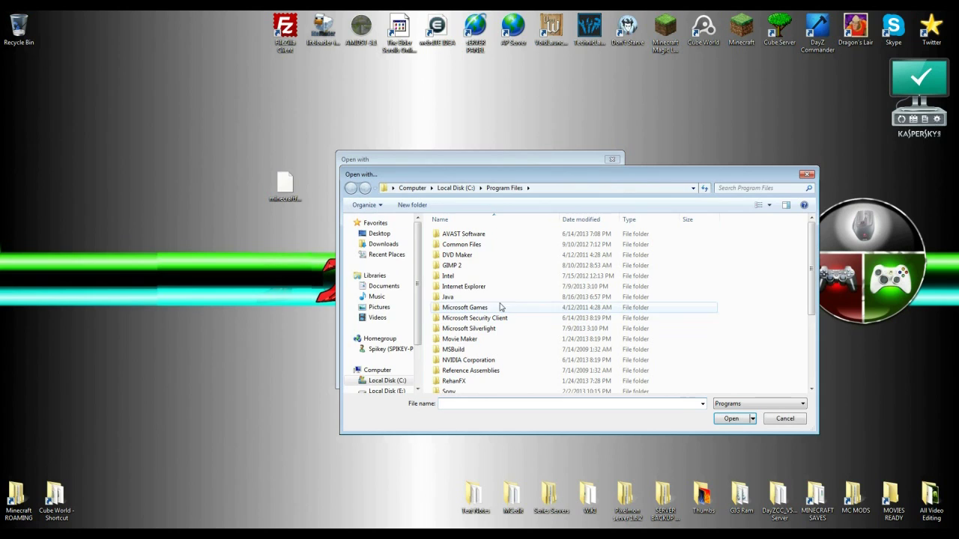
{"action": "double_click", "coordinate": [452, 299]}
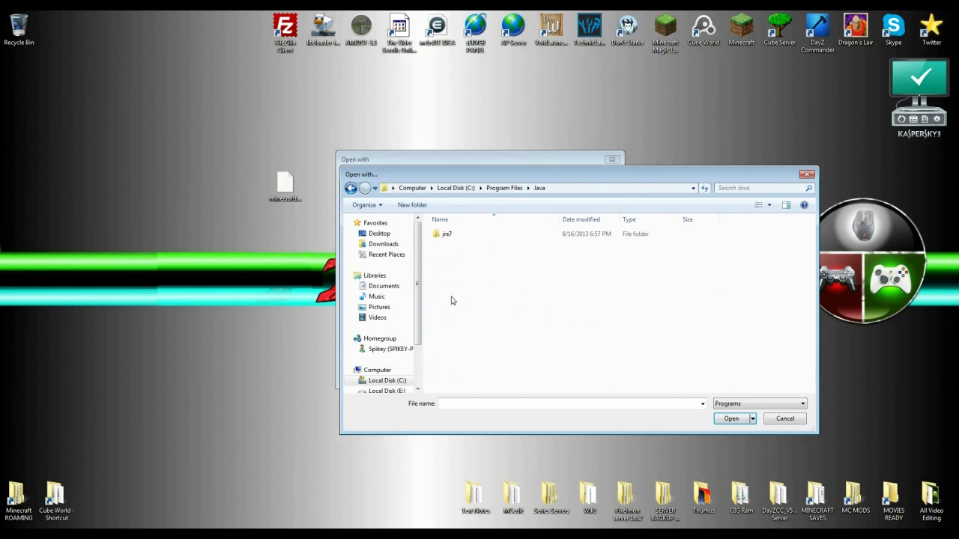
{"action": "double_click", "coordinate": [447, 235]}
{"action": "left_click", "coordinate": [448, 234]}
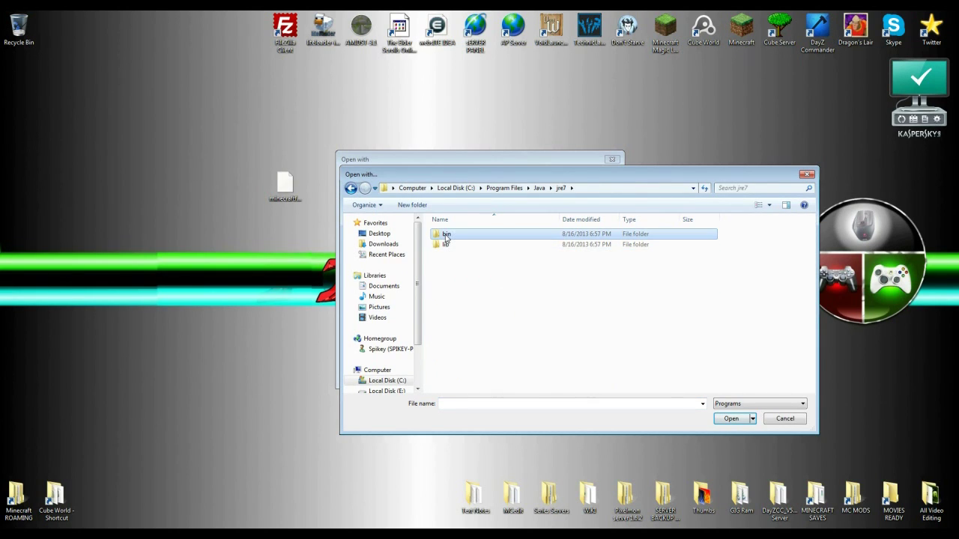
{"action": "left_click", "coordinate": [784, 419]}
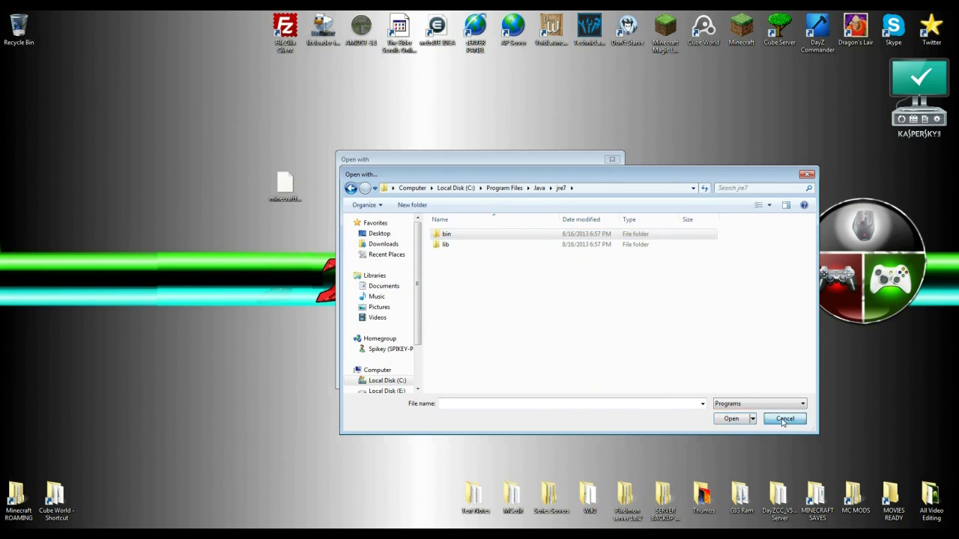
- Open the Forge installer with Java(TM) Platform SE binary and exit it without installing
{"action": "left_click", "coordinate": [400, 225]}
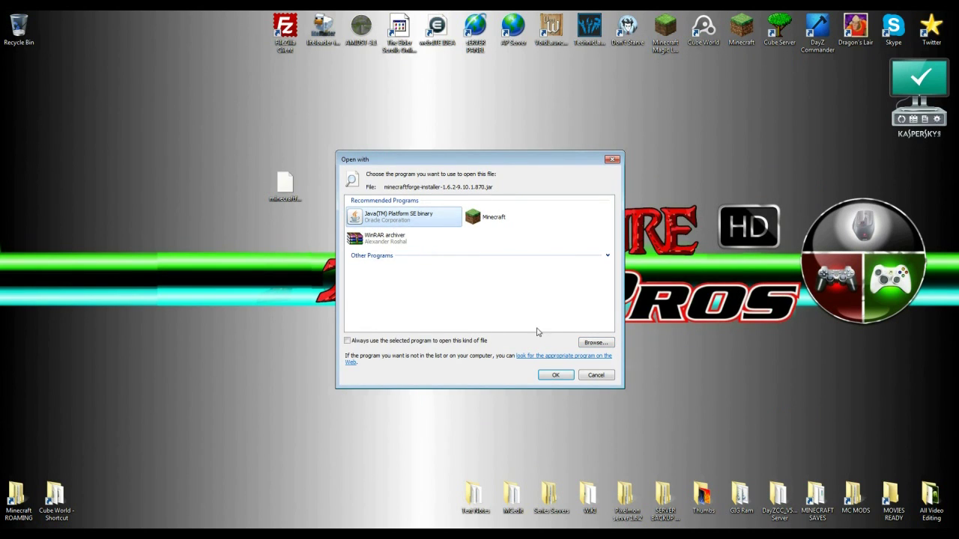
{"action": "left_click", "coordinate": [556, 376]}
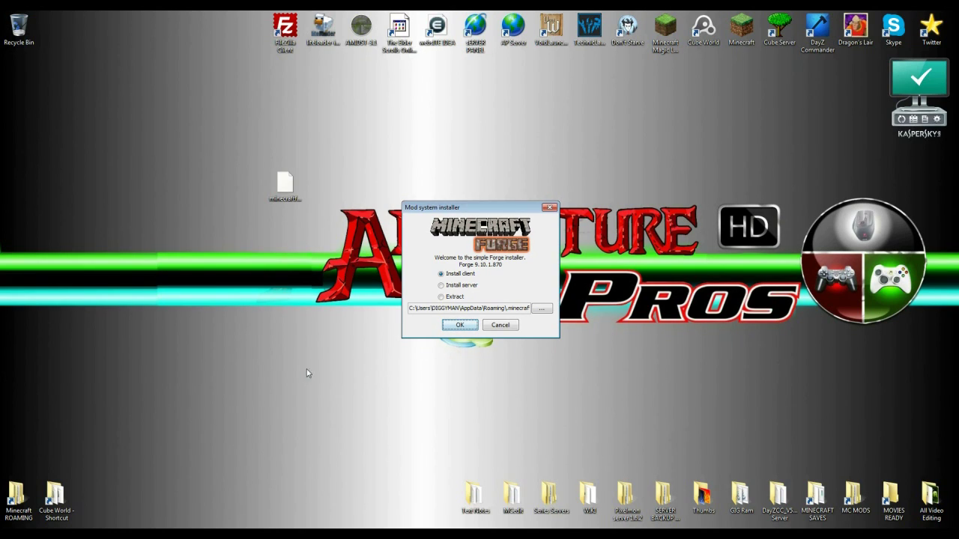
{"action": "left_click", "coordinate": [500, 327]}
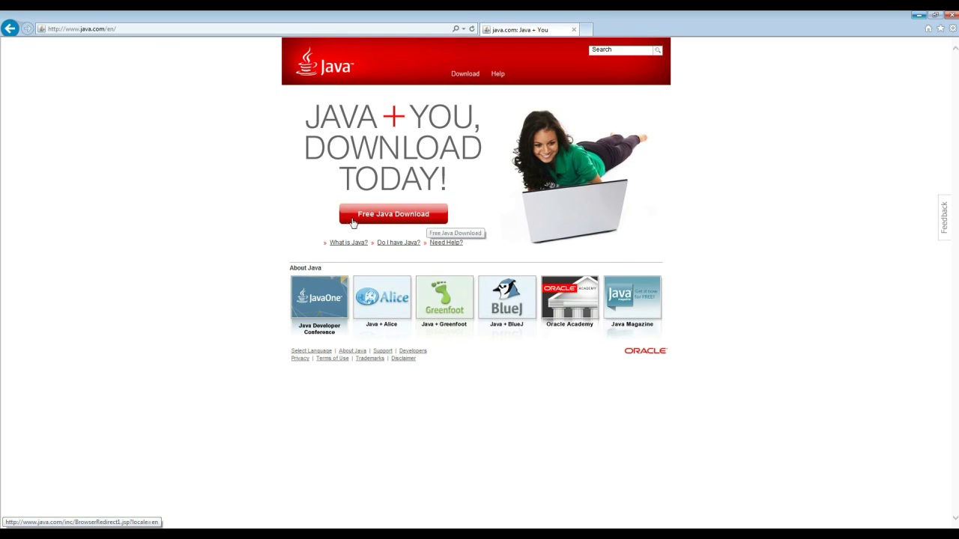
- Download JavaSetup7u40.exe from java.com in Internet Explorer, run it and start installing Java
{"action": "left_click", "coordinate": [464, 76]}
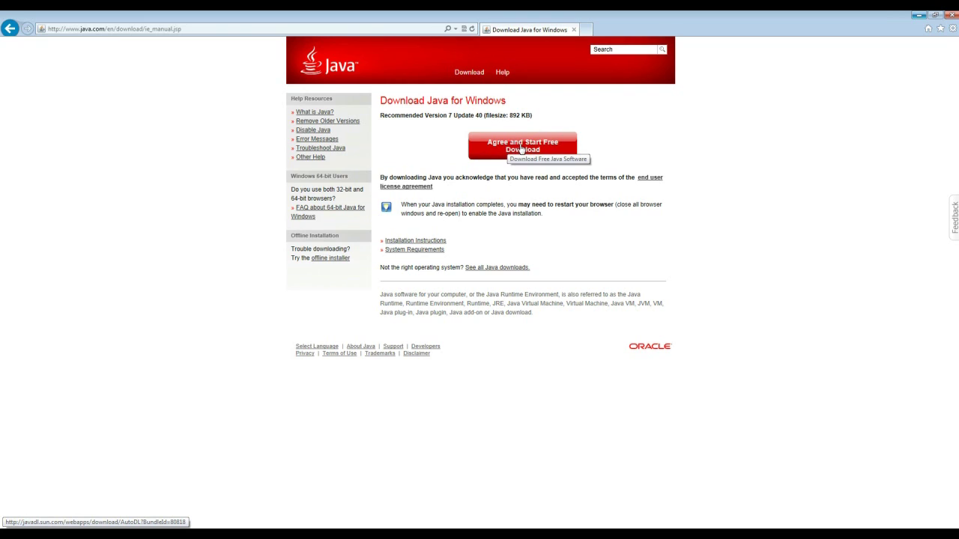
{"action": "left_click", "coordinate": [522, 149]}
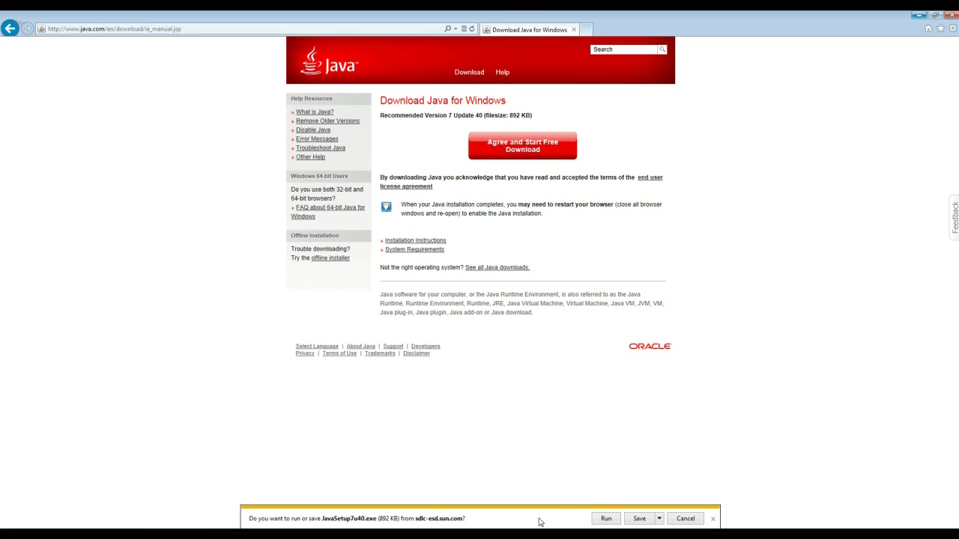
{"action": "left_click", "coordinate": [605, 519]}
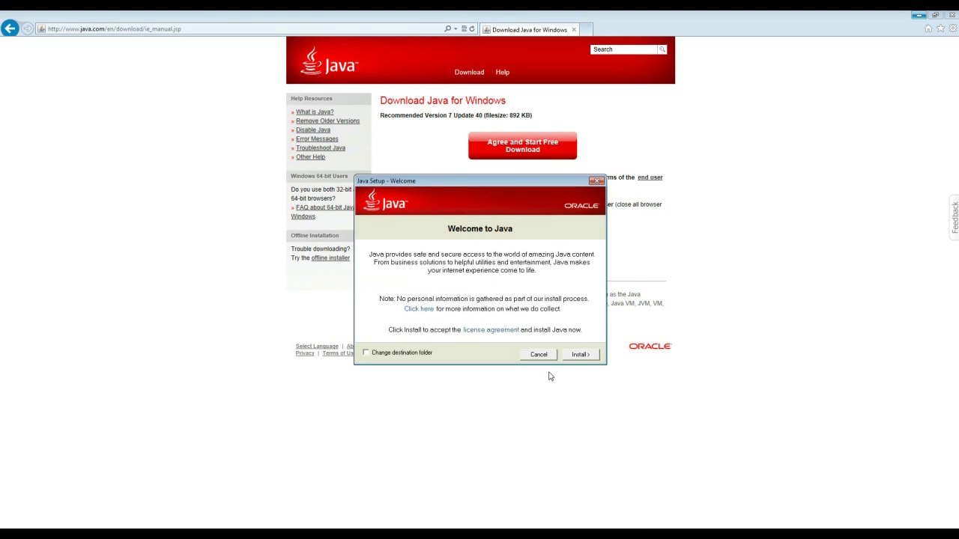
{"action": "left_click", "coordinate": [580, 357]}
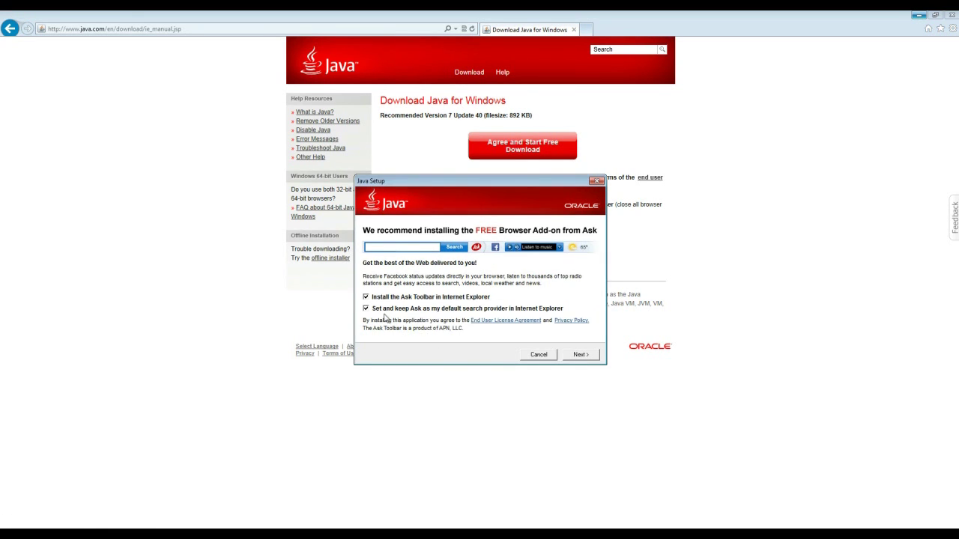
- Decline the Ask Toolbar, close the browser and finish the Java setup
{"action": "left_click", "coordinate": [365, 297]}
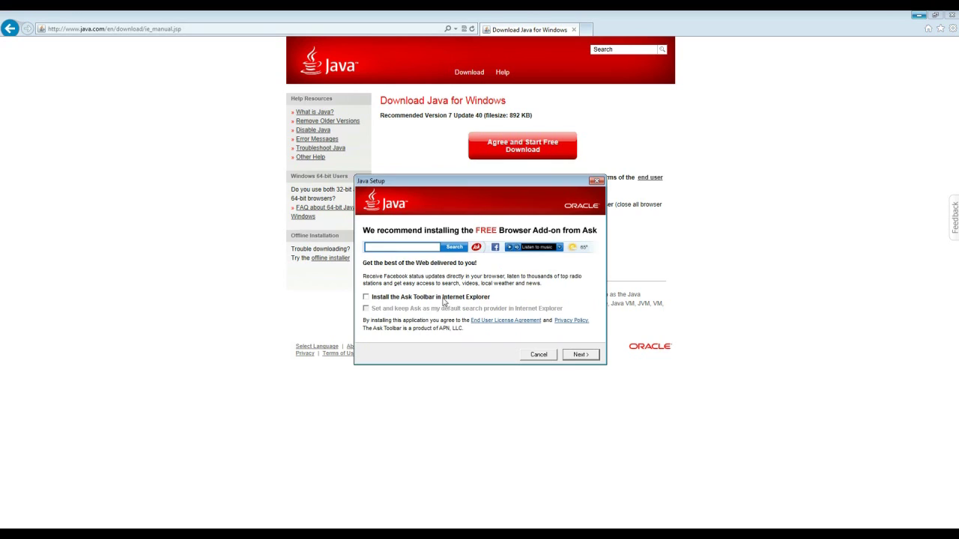
{"action": "left_click", "coordinate": [581, 355]}
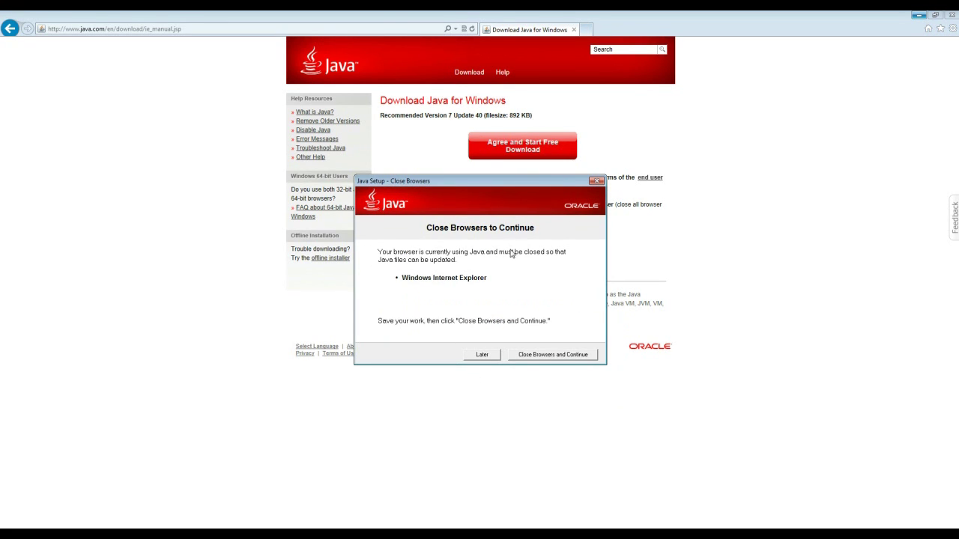
{"action": "left_click", "coordinate": [952, 17]}
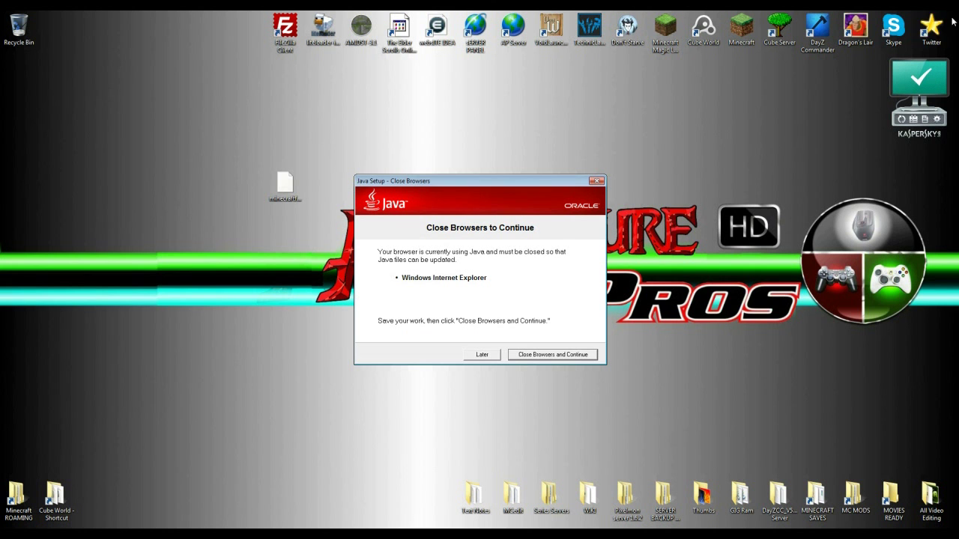
{"action": "left_click", "coordinate": [533, 357]}
{"action": "left_click", "coordinate": [526, 312]}
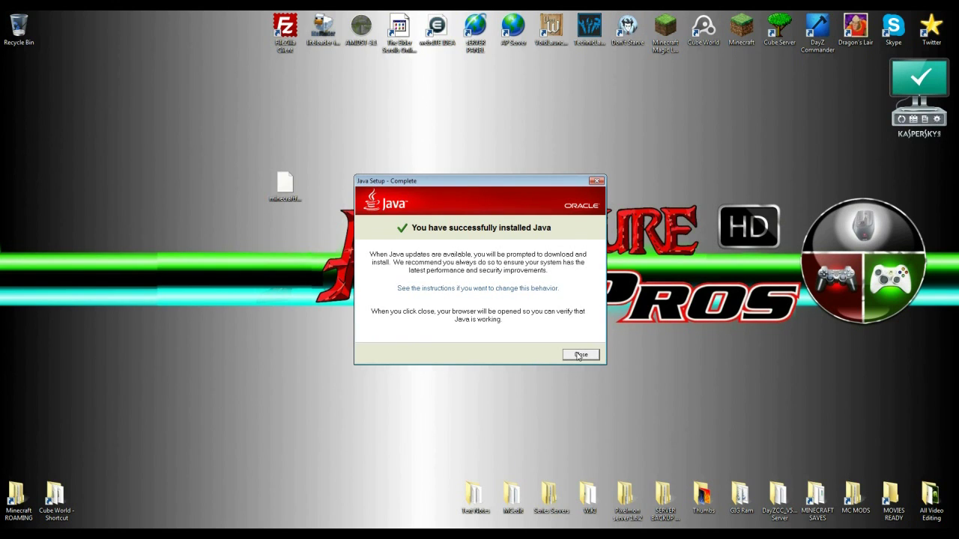
{"action": "left_click", "coordinate": [580, 356]}
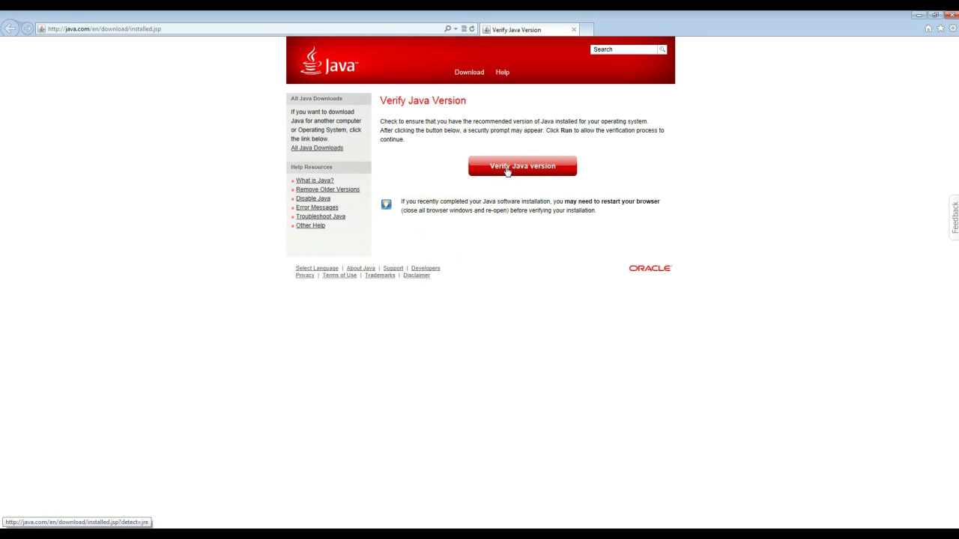
- Verify the installed Java version on java.com, allowing the Java Detection application to run
{"action": "left_click", "coordinate": [514, 170]}
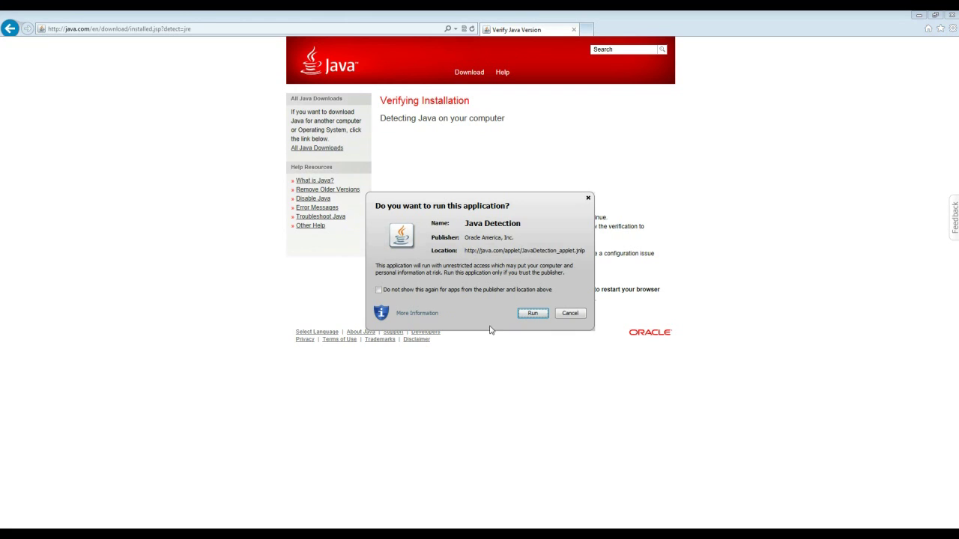
{"action": "left_click", "coordinate": [534, 313]}
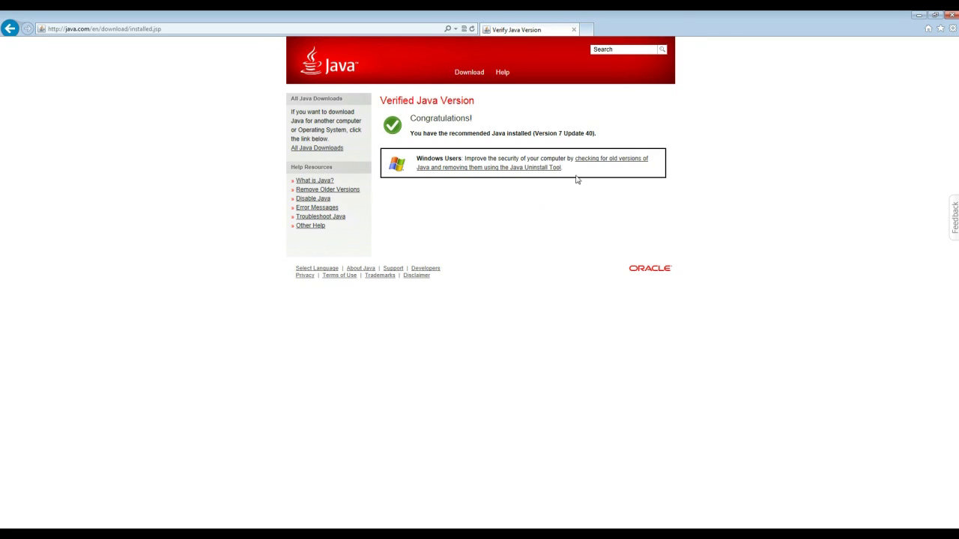
- Check in the Control Panel's System information whether Windows is 32-bit or 64-bit, and close the window
{"action": "key", "text": "super"}
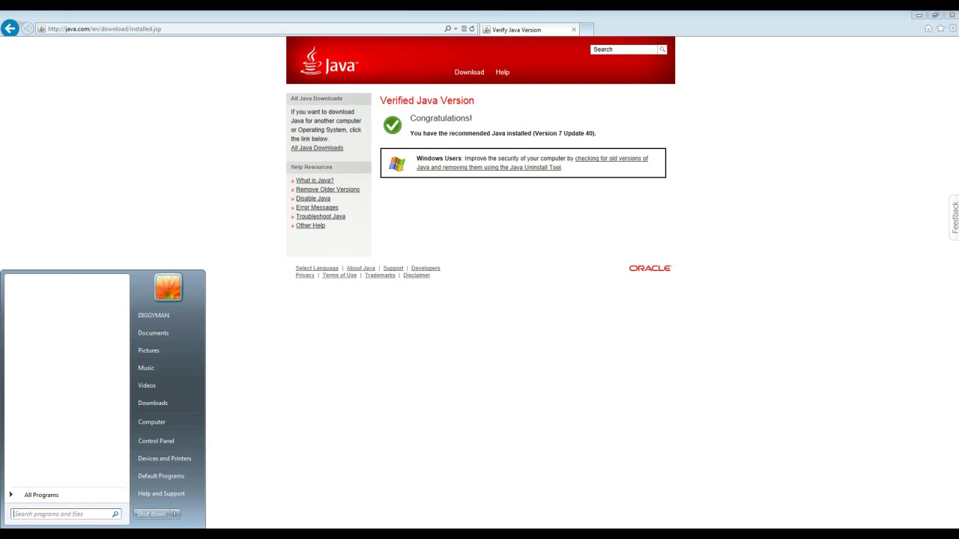
{"action": "left_click", "coordinate": [155, 442]}
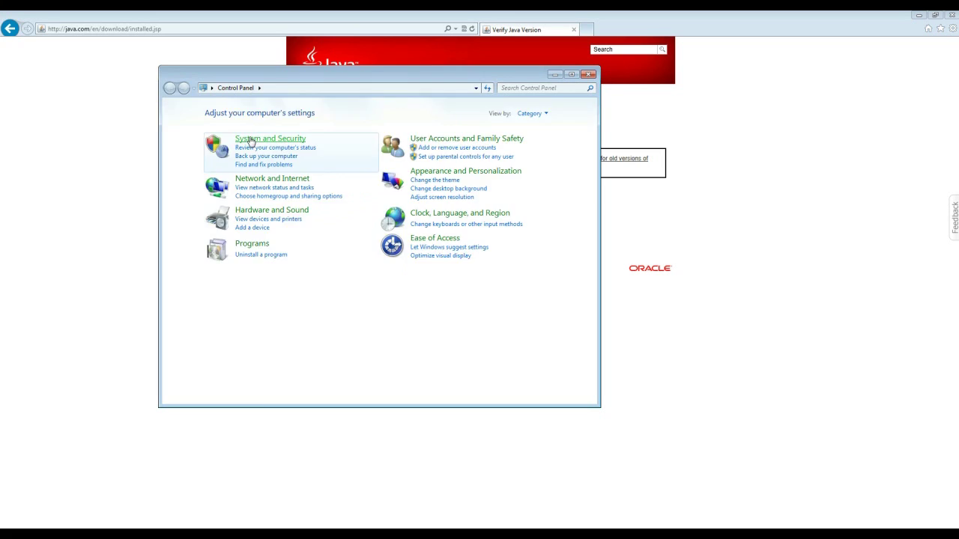
{"action": "left_click", "coordinate": [250, 141]}
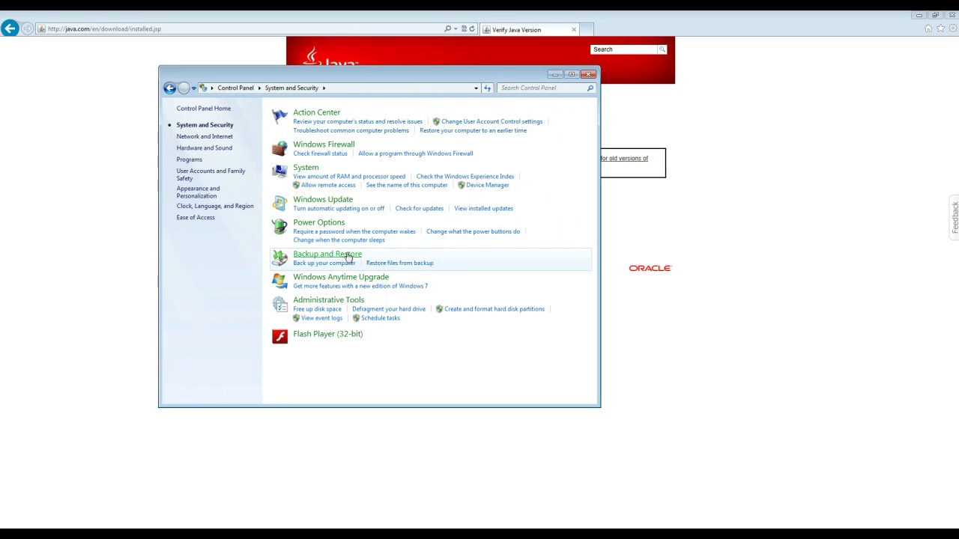
{"action": "left_click", "coordinate": [303, 169]}
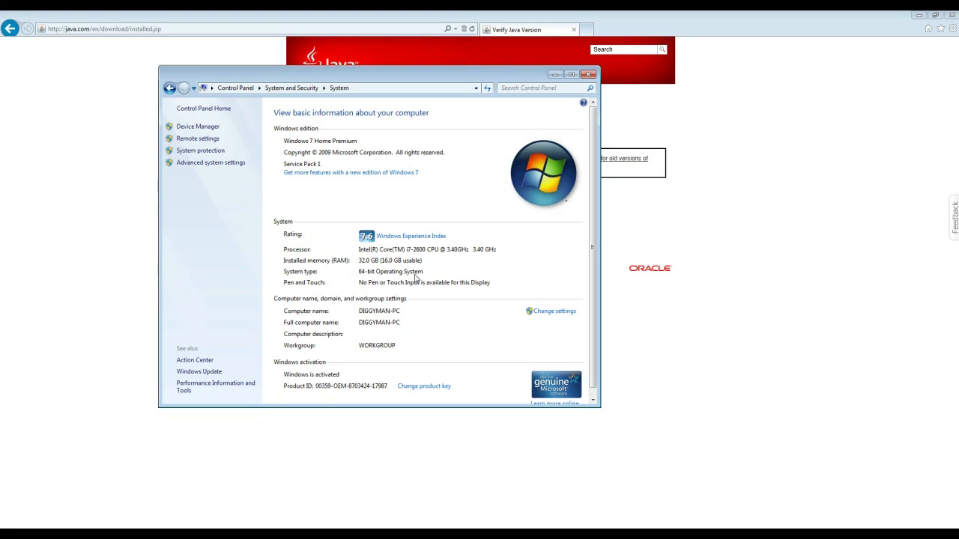
{"action": "left_click", "coordinate": [588, 75]}
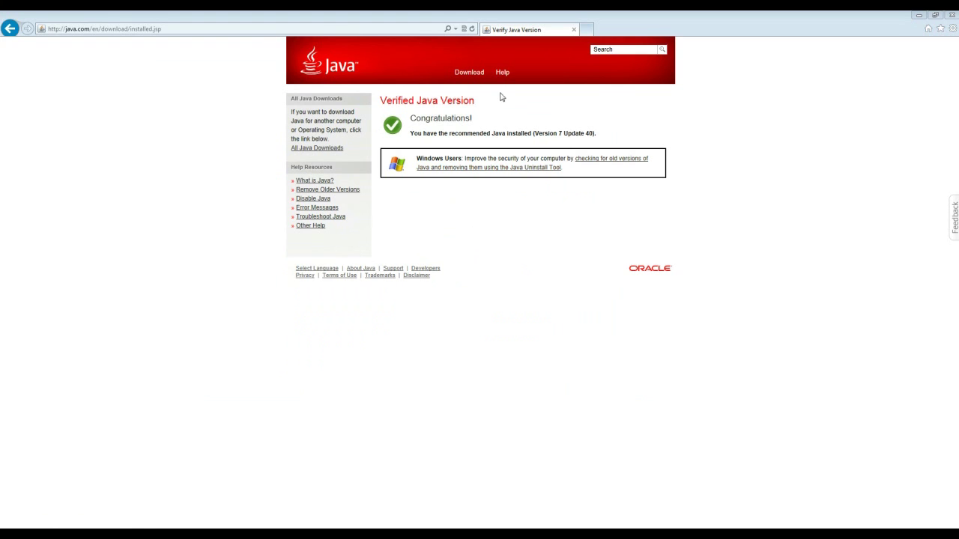
- Try to install Java from the Windows Offline (64-bit) download on java.com, and close the setup and browser windows
{"action": "left_click", "coordinate": [469, 73]}
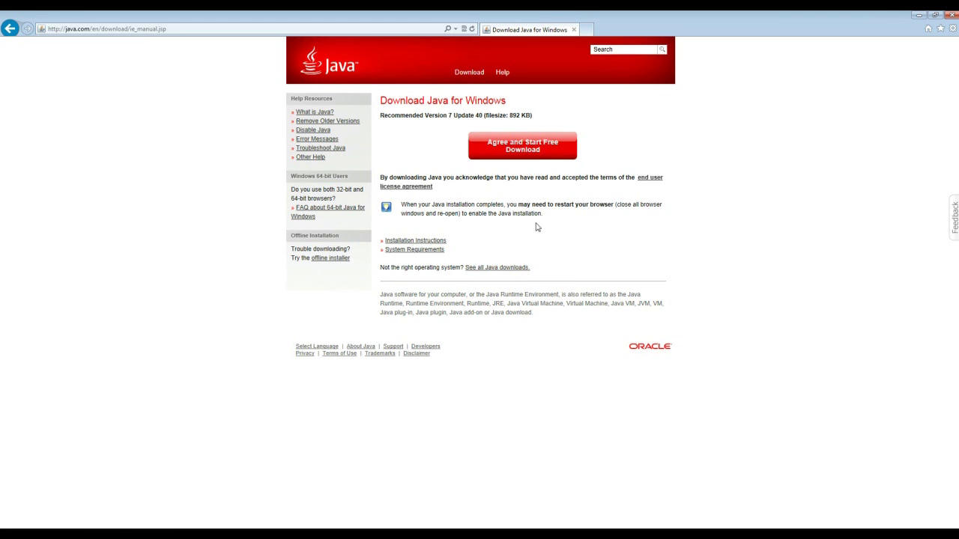
{"action": "left_click", "coordinate": [493, 269]}
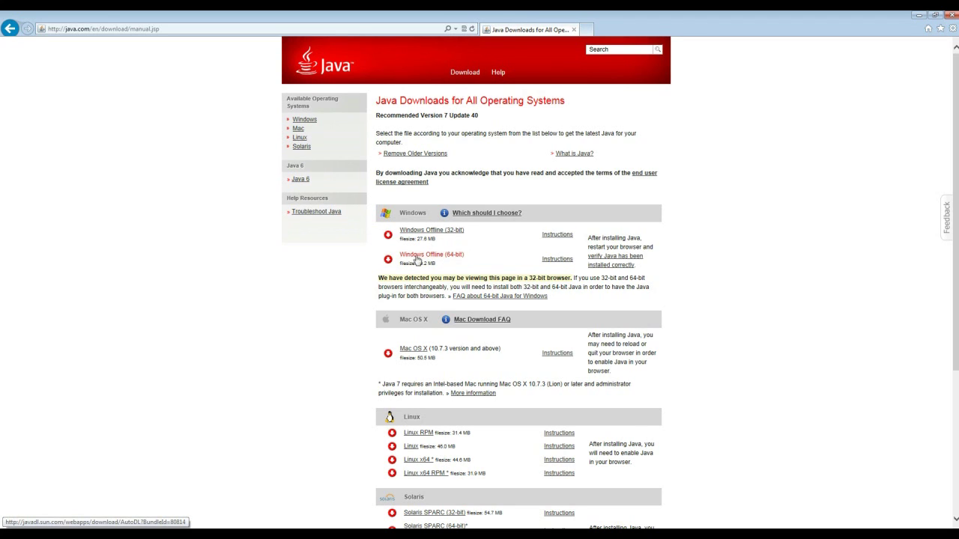
{"action": "left_click", "coordinate": [432, 257]}
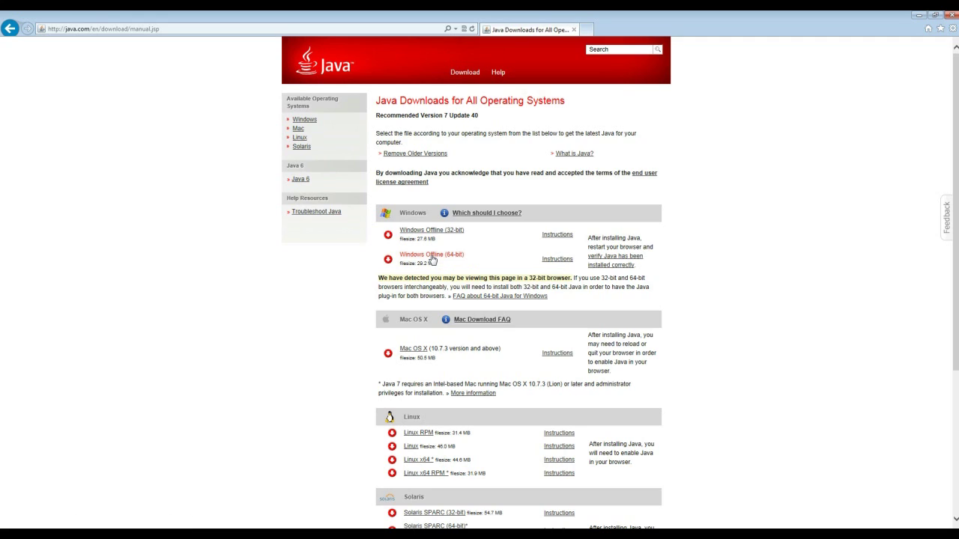
{"action": "left_click", "coordinate": [607, 517]}
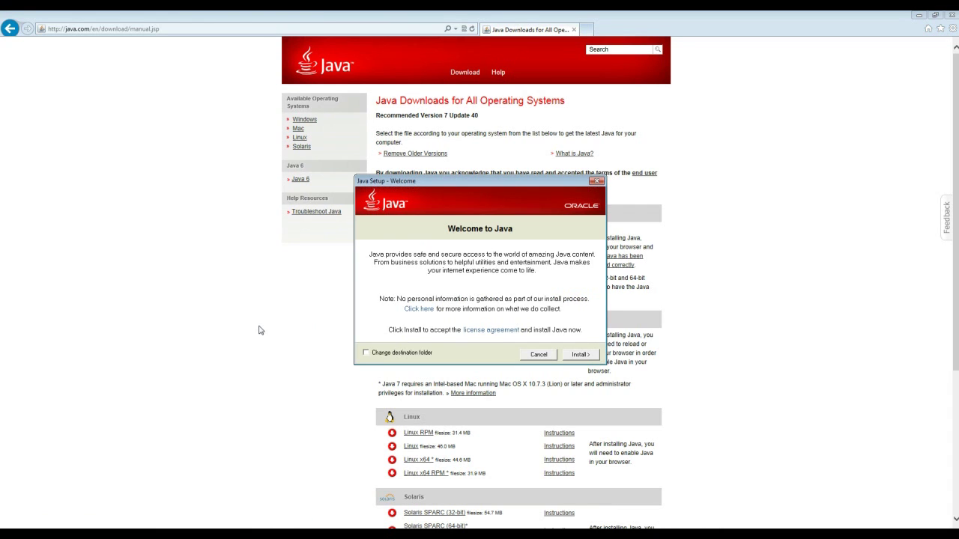
{"action": "left_click", "coordinate": [581, 355]}
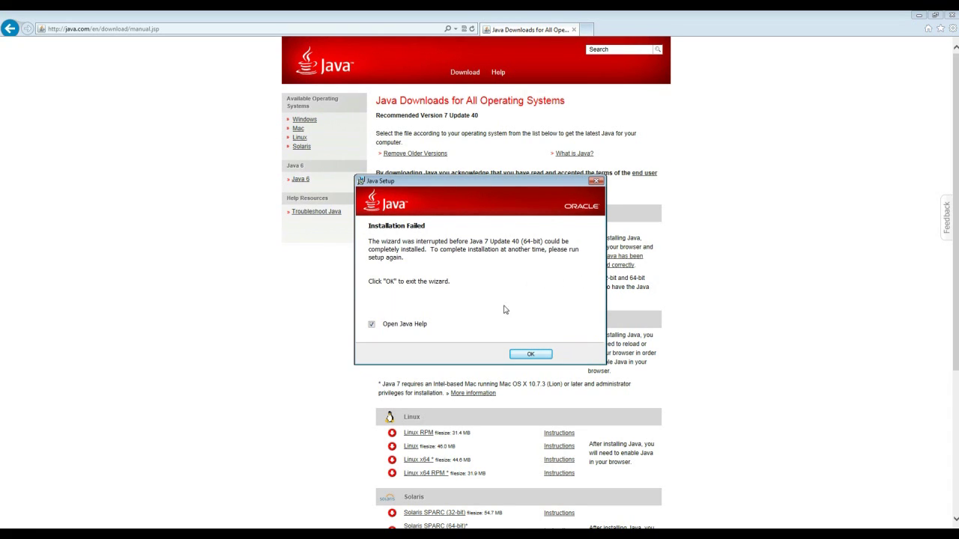
{"action": "left_click", "coordinate": [530, 357]}
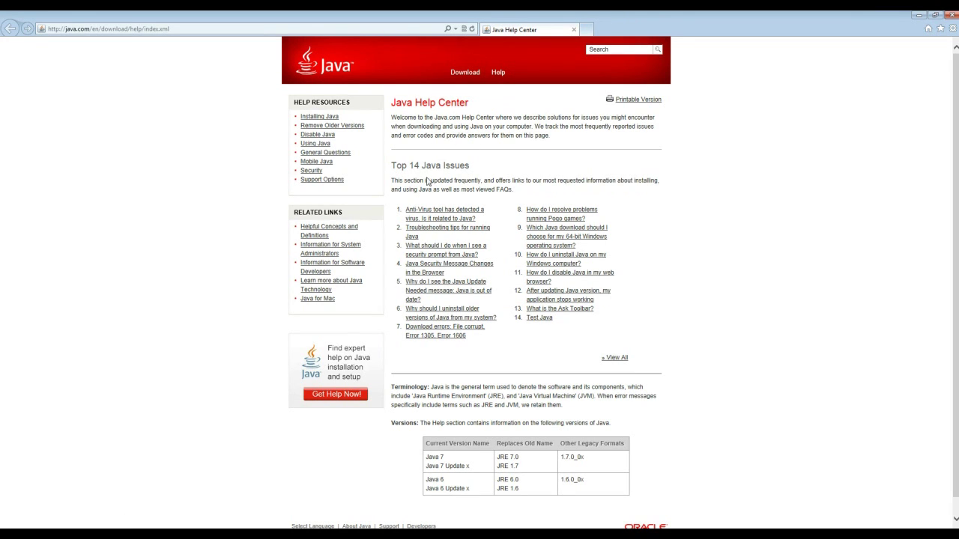
{"action": "left_click", "coordinate": [929, 29]}
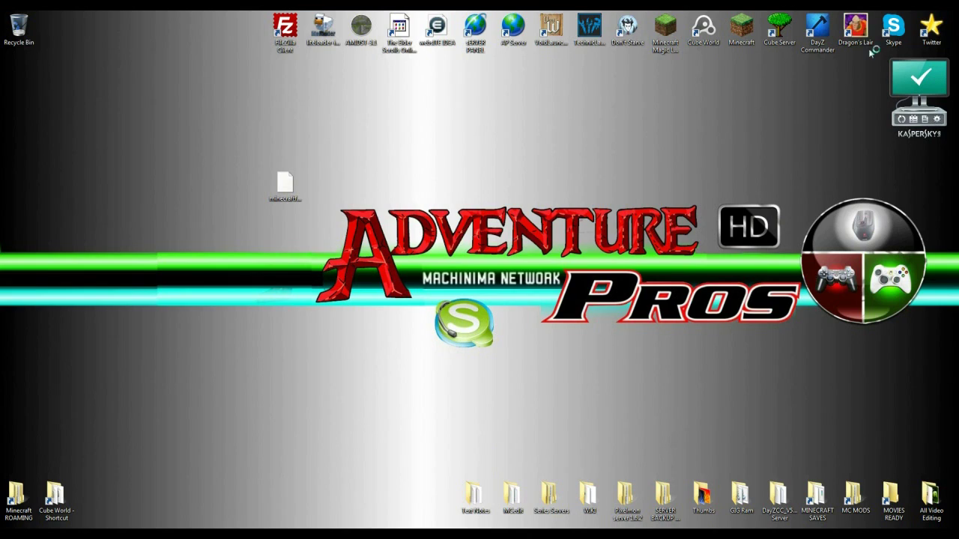
{"action": "left_click", "coordinate": [953, 16]}
- Find the Java entry in the Control Panel's list of installed programs under Programs and Features
{"action": "left_click", "coordinate": [7, 534]}
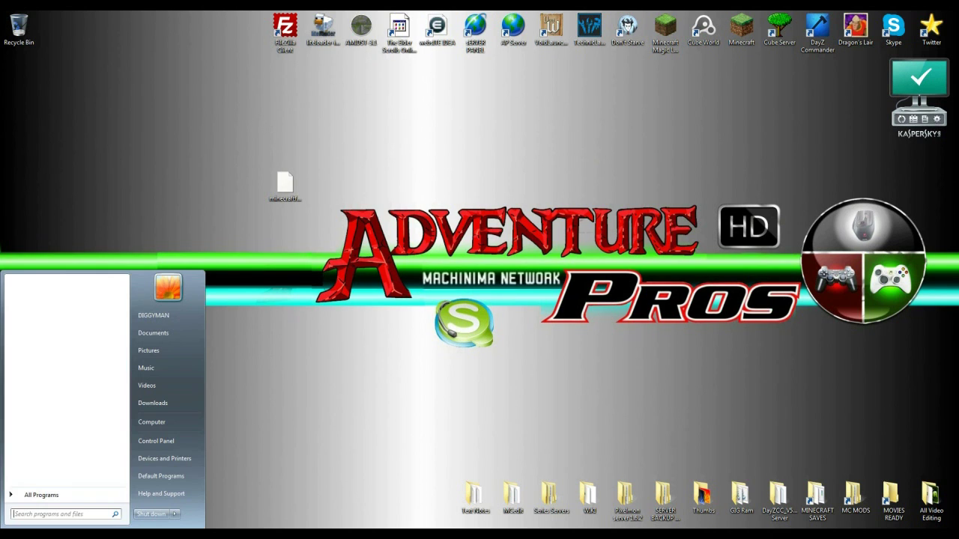
{"action": "left_click", "coordinate": [155, 442]}
{"action": "left_click", "coordinate": [253, 245]}
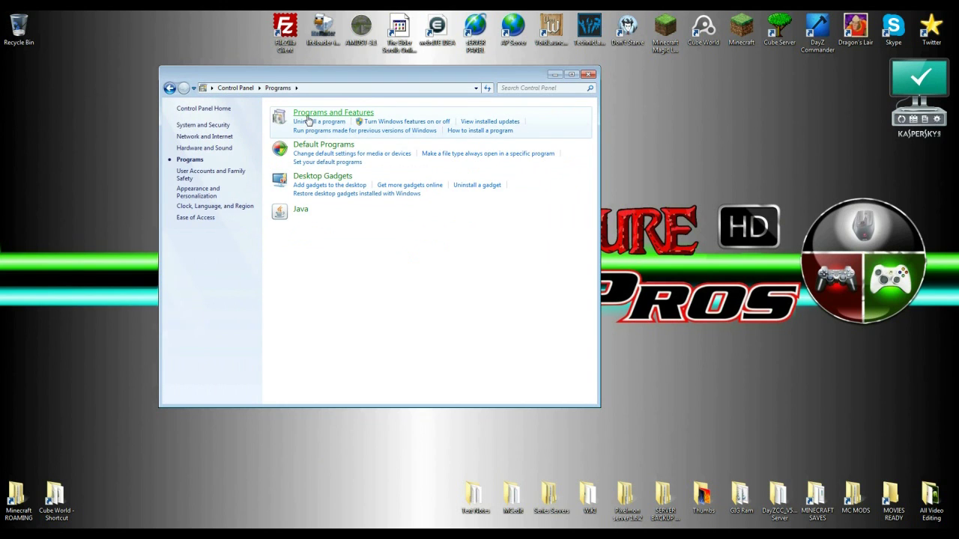
{"action": "left_click", "coordinate": [313, 117]}
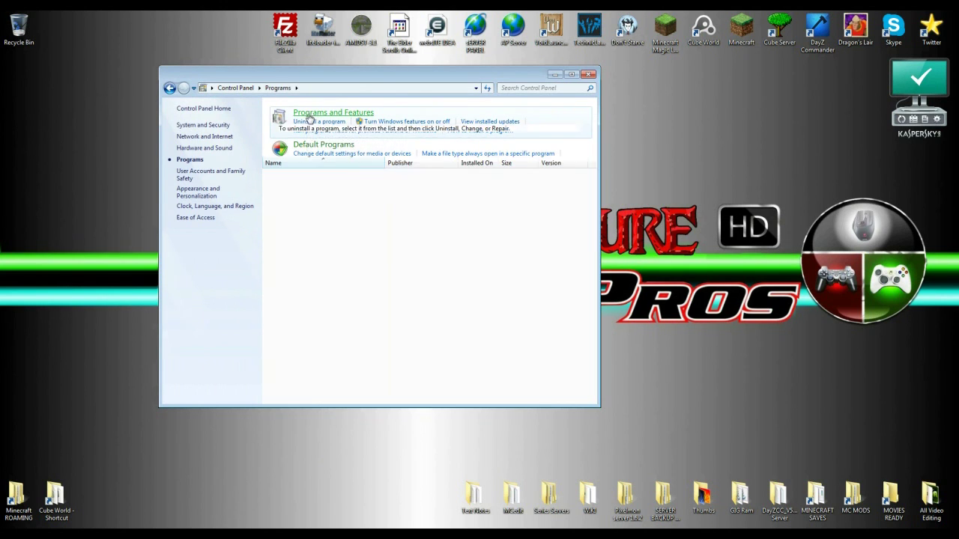
{"action": "scroll", "coordinate": [329, 241], "scroll_direction": "down", "scroll_amount": 3}
{"action": "scroll", "coordinate": [329, 241], "scroll_direction": "down", "scroll_amount": 7}
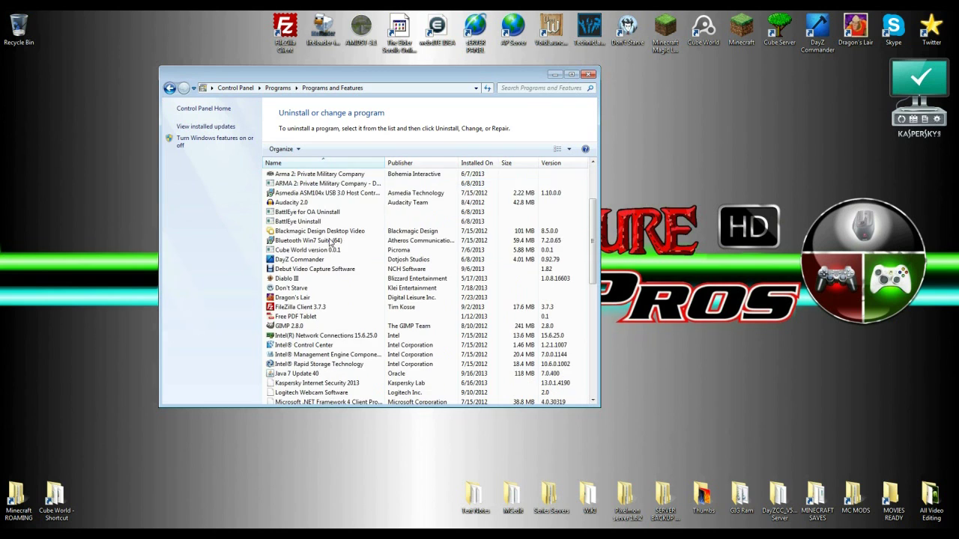
{"action": "scroll", "coordinate": [330, 242], "scroll_direction": "down", "scroll_amount": 2}
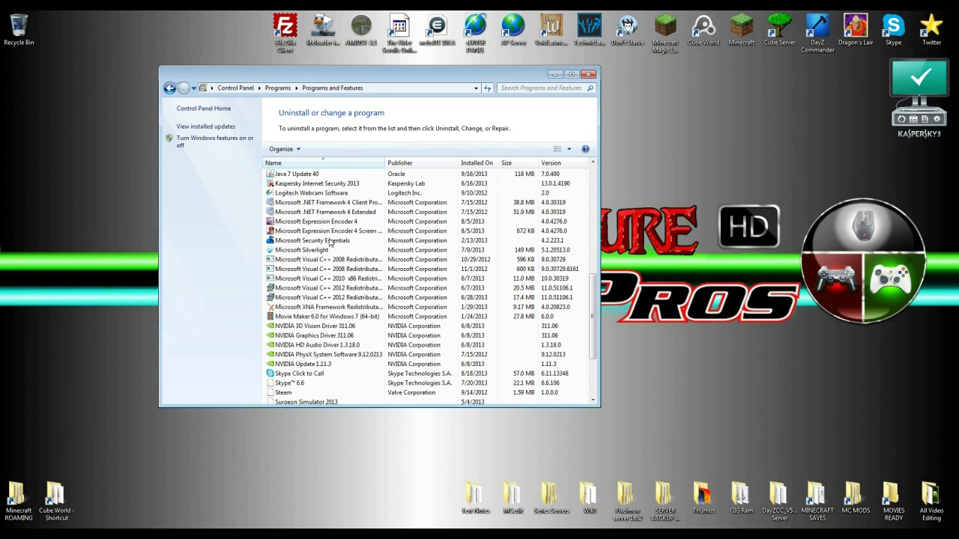
{"action": "scroll", "coordinate": [322, 254], "scroll_direction": "up", "scroll_amount": 3}
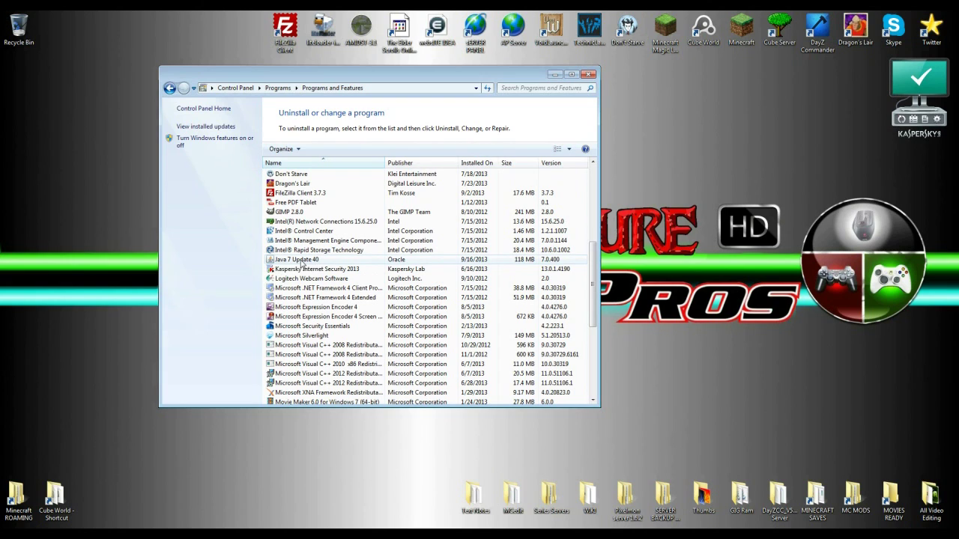
{"action": "left_click", "coordinate": [307, 262]}
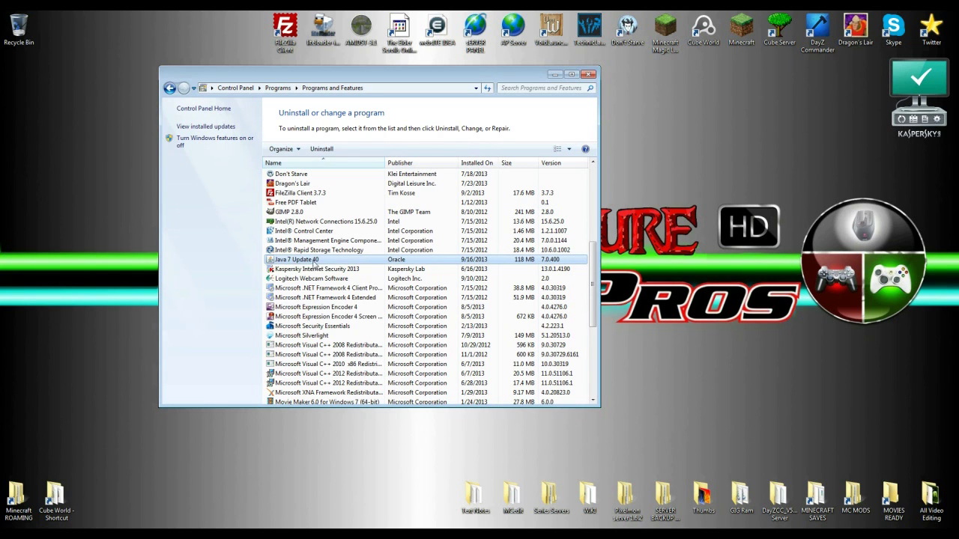
- Examine the rest of the installed programs list for other Java versions, and close the window
{"action": "scroll", "coordinate": [296, 261], "scroll_direction": "up", "scroll_amount": 3}
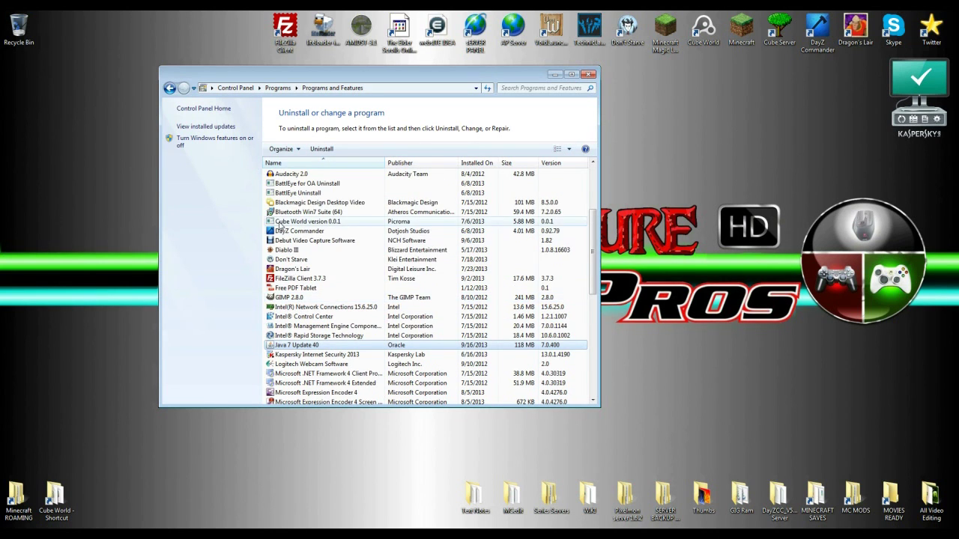
{"action": "scroll", "coordinate": [286, 216], "scroll_direction": "up", "scroll_amount": 3}
{"action": "scroll", "coordinate": [285, 212], "scroll_direction": "up", "scroll_amount": 1}
{"action": "scroll", "coordinate": [292, 255], "scroll_direction": "down", "scroll_amount": 5}
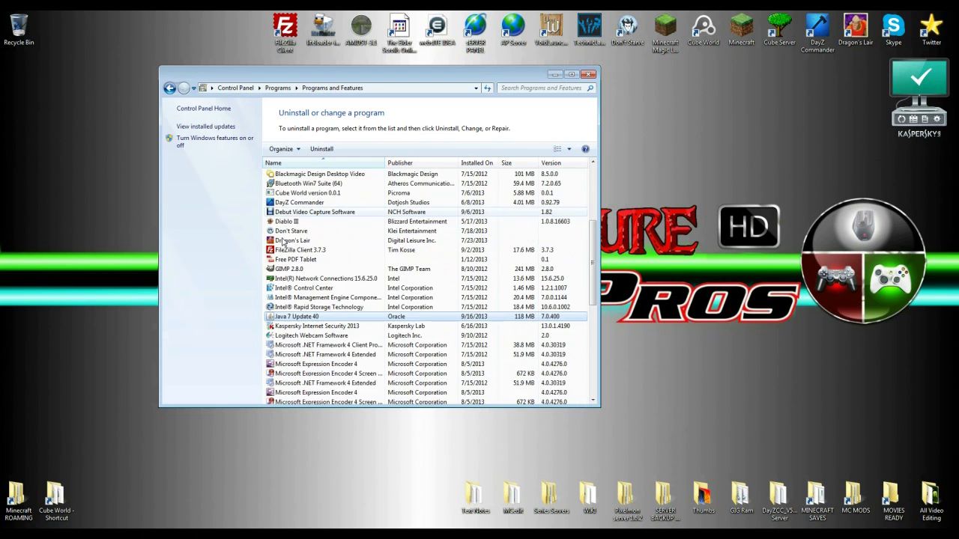
{"action": "scroll", "coordinate": [298, 291], "scroll_direction": "down", "scroll_amount": 1}
{"action": "scroll", "coordinate": [297, 291], "scroll_direction": "down", "scroll_amount": 4}
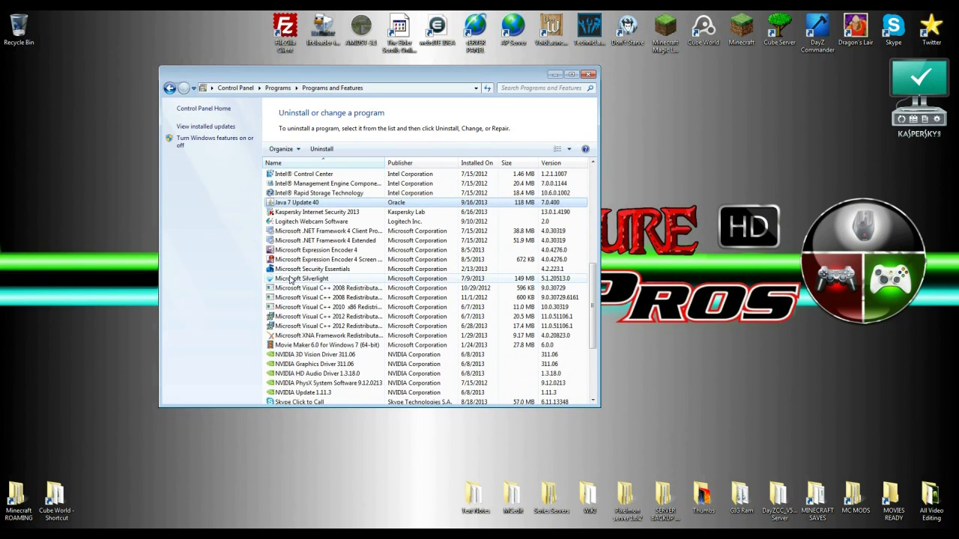
{"action": "scroll", "coordinate": [291, 279], "scroll_direction": "up", "scroll_amount": 4}
{"action": "scroll", "coordinate": [289, 283], "scroll_direction": "down", "scroll_amount": 6}
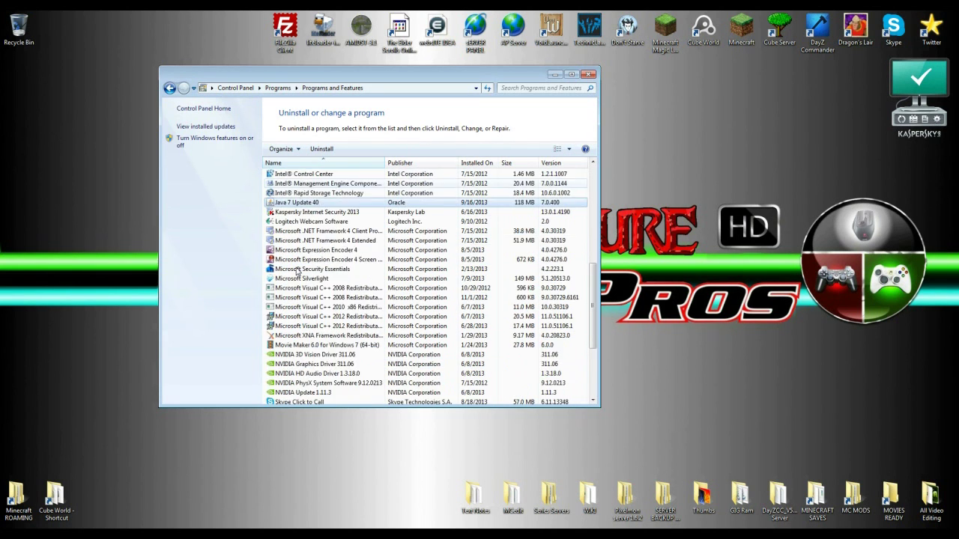
{"action": "scroll", "coordinate": [280, 291], "scroll_direction": "up", "scroll_amount": 4}
{"action": "scroll", "coordinate": [280, 291], "scroll_direction": "up", "scroll_amount": 7}
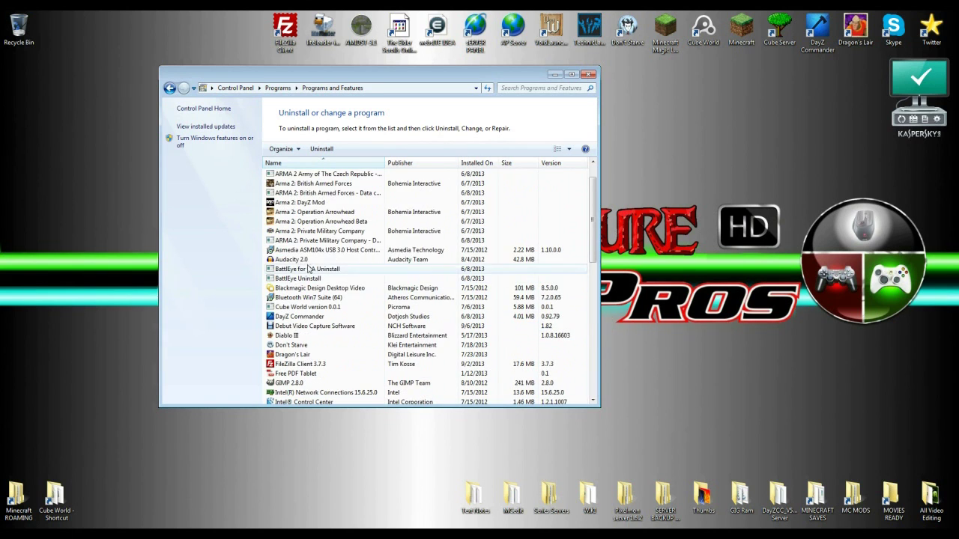
{"action": "scroll", "coordinate": [297, 274], "scroll_direction": "down", "scroll_amount": 5}
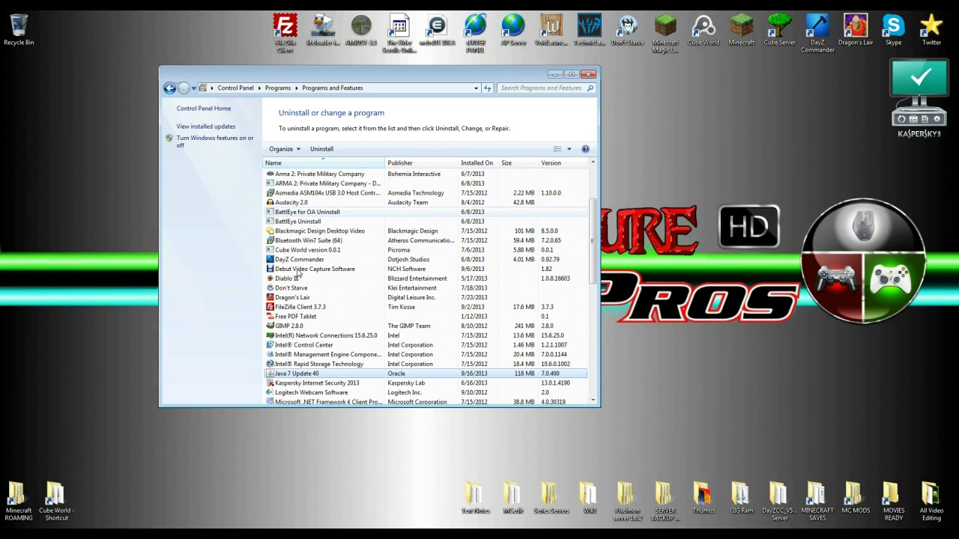
{"action": "left_click", "coordinate": [588, 74]}
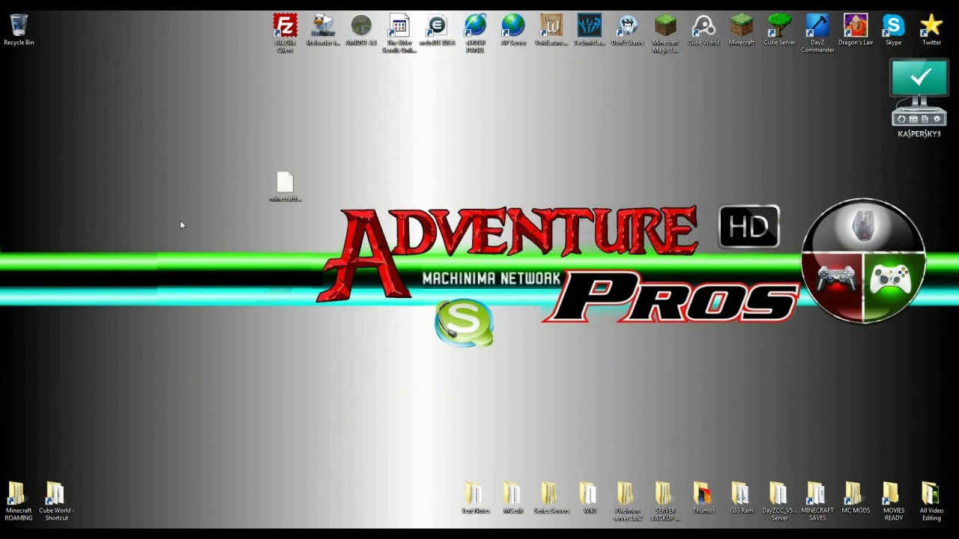
- Run the Minecraft launcher to check its selected profile and game version, and close it
{"action": "double_click", "coordinate": [737, 40]}
{"action": "left_click", "coordinate": [515, 292]}
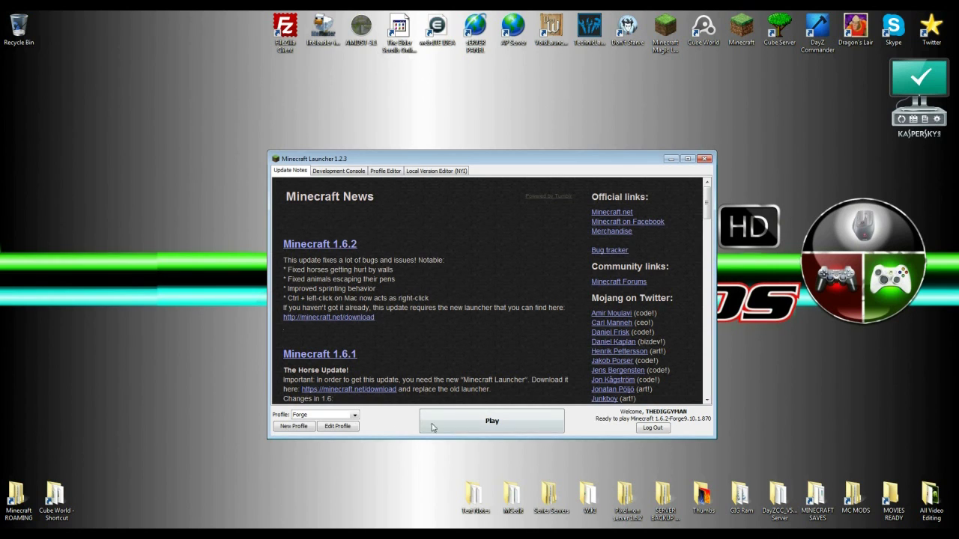
{"action": "left_click", "coordinate": [705, 160]}
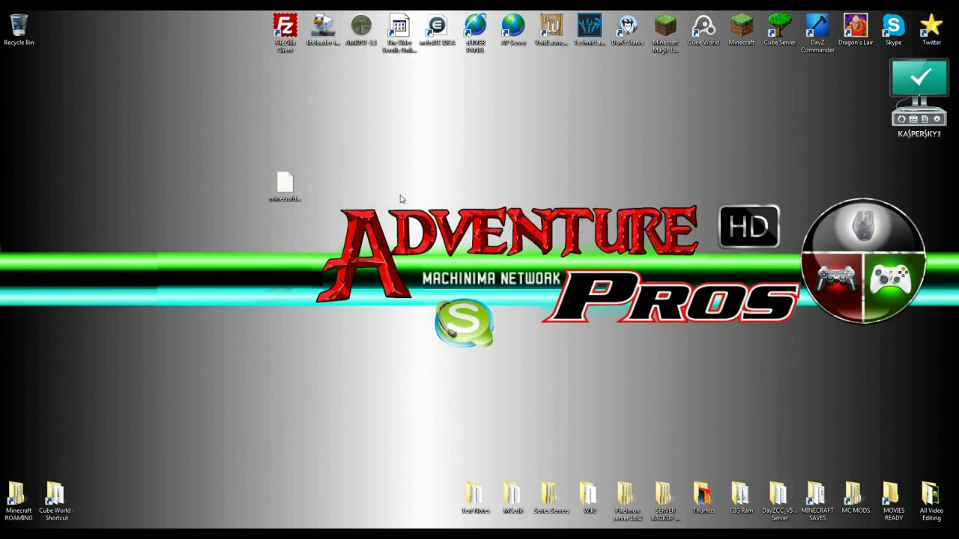
- Run minecraftforge-installer-1.6.2-9.10.1.870.jar with Java(TM) Platform SE binary and install the Forge client
{"action": "double_click", "coordinate": [285, 185]}
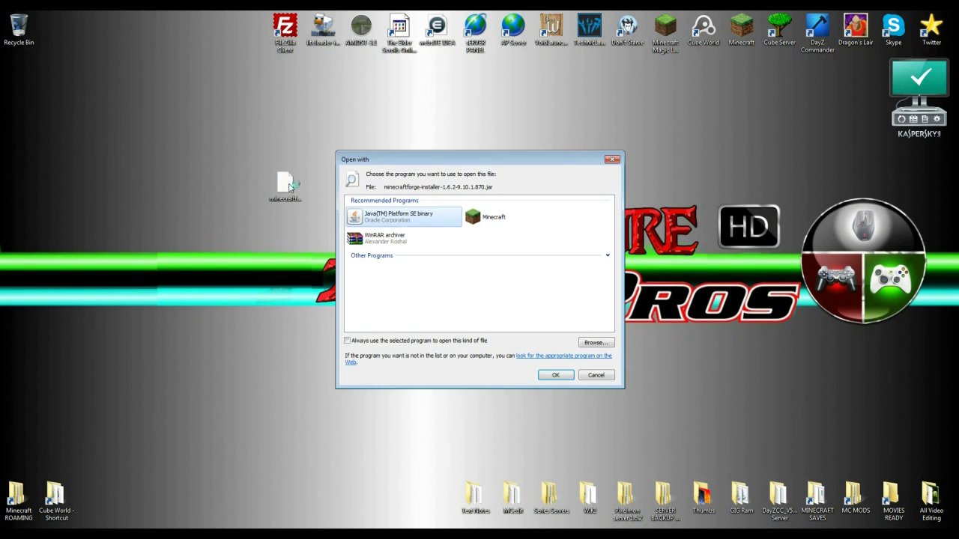
{"action": "left_click", "coordinate": [555, 375]}
{"action": "left_click_drag", "start_coordinate": [481, 217], "coordinate": [425, 180]}
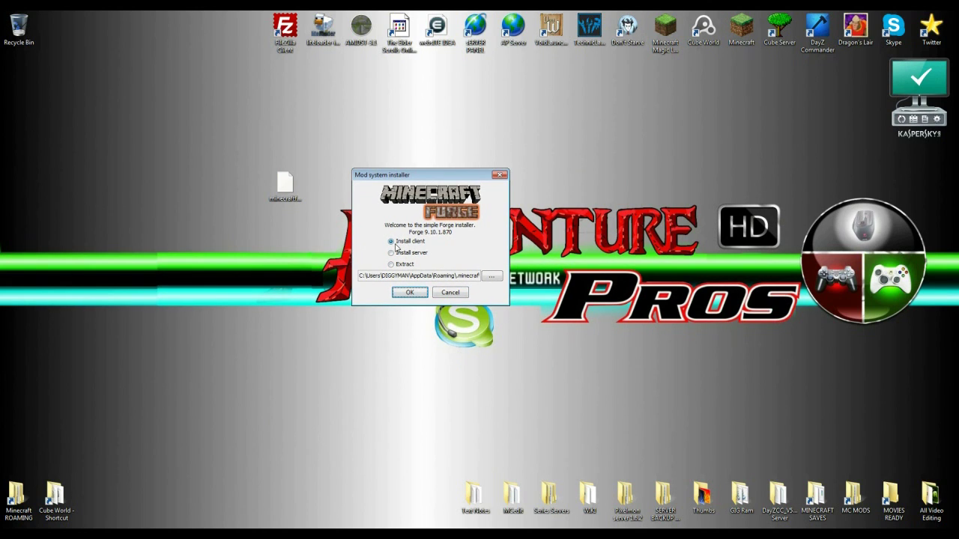
{"action": "left_click", "coordinate": [409, 293]}
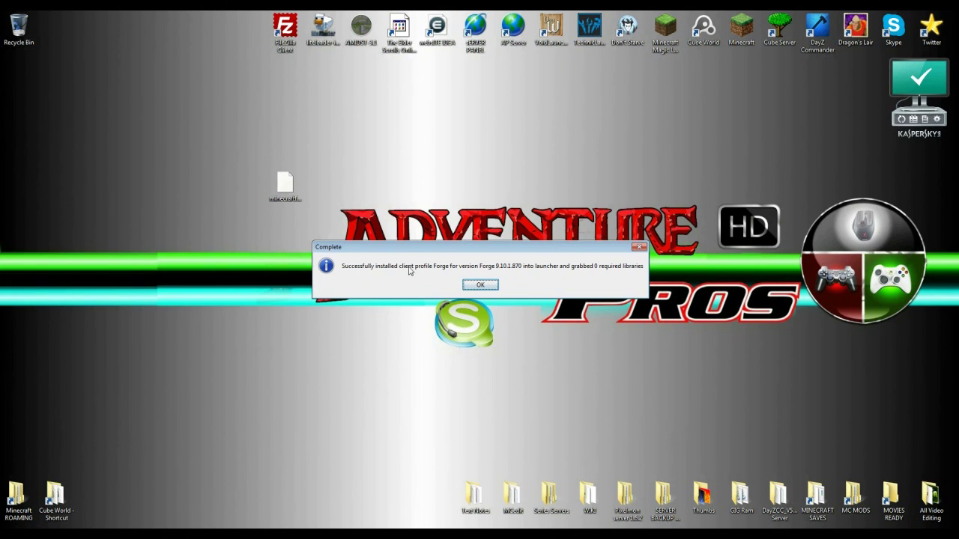
{"action": "left_click", "coordinate": [481, 285]}
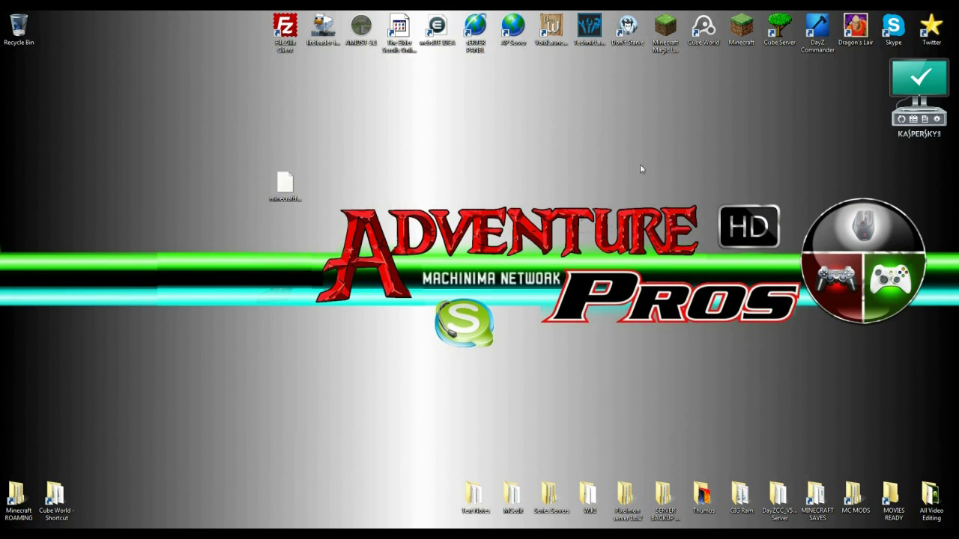
- Run the Minecraft launcher again and log in with the account password
{"action": "double_click", "coordinate": [742, 30]}
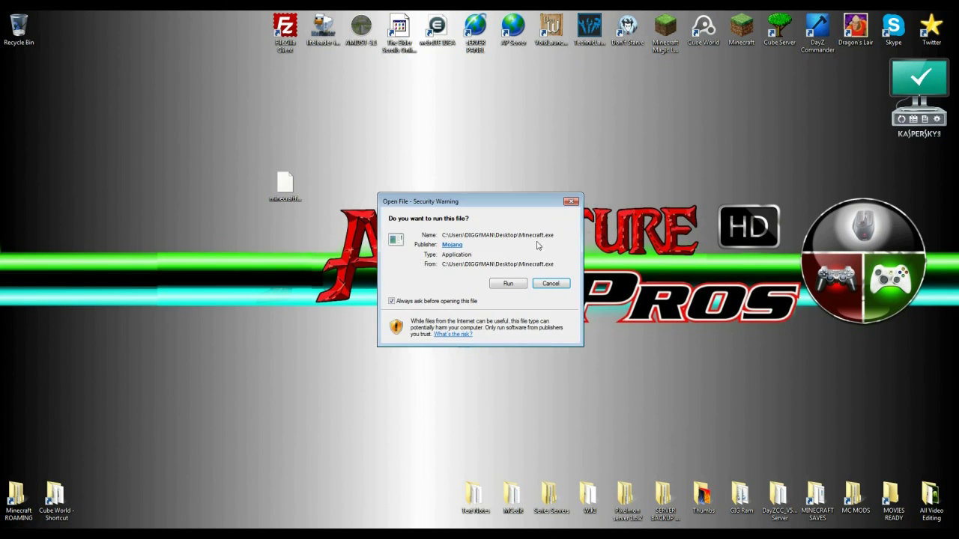
{"action": "left_click", "coordinate": [506, 283]}
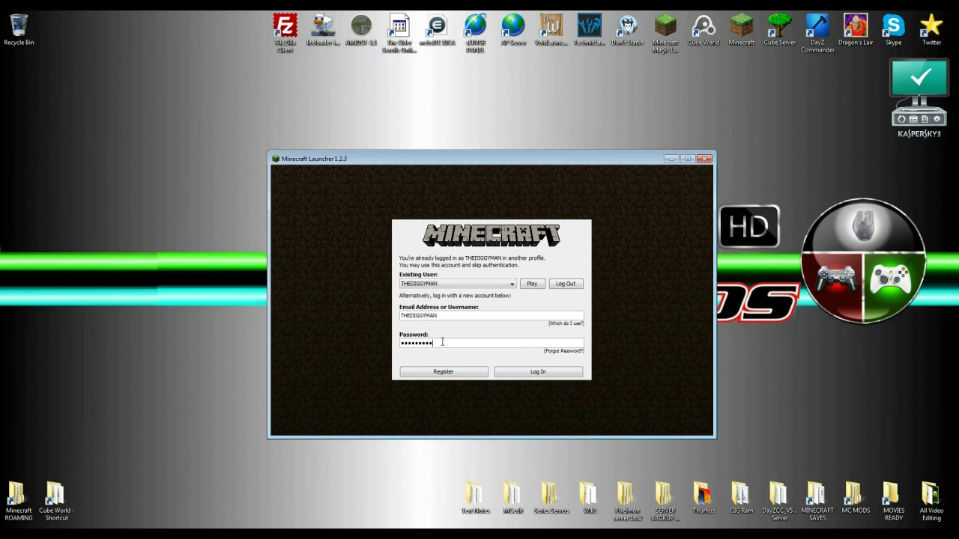
{"action": "key", "text": "Return"}
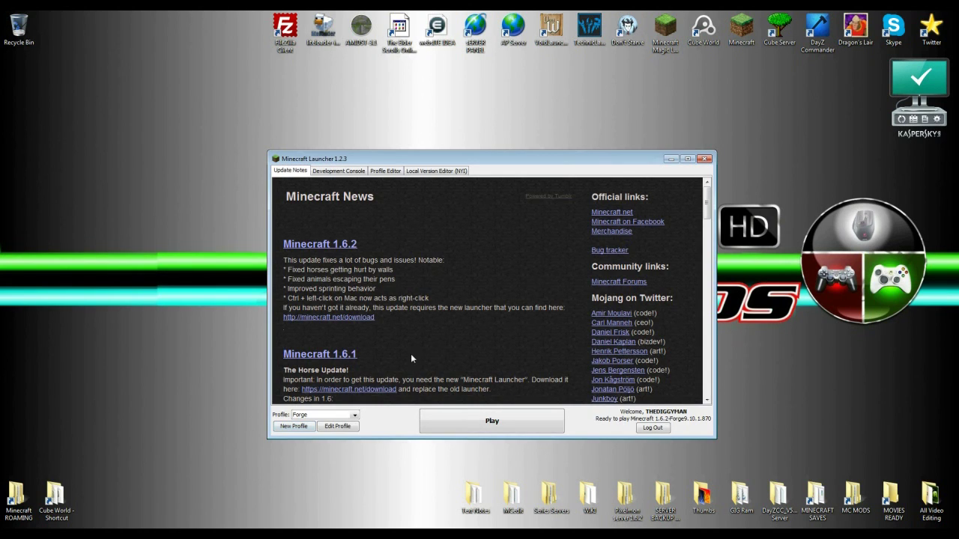
- Choose the Forge profile in the Minecraft launcher and start the game
{"action": "left_click", "coordinate": [355, 415]}
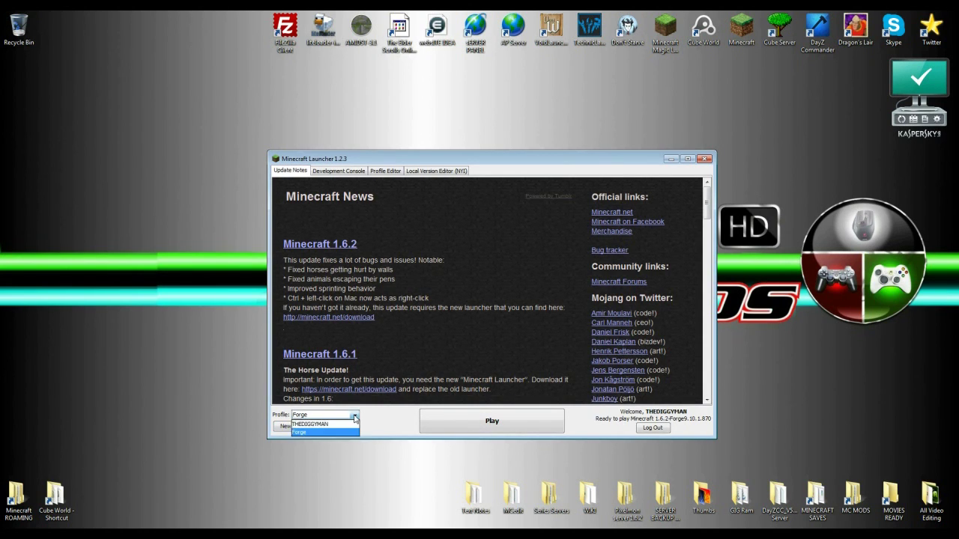
{"action": "left_click", "coordinate": [299, 433]}
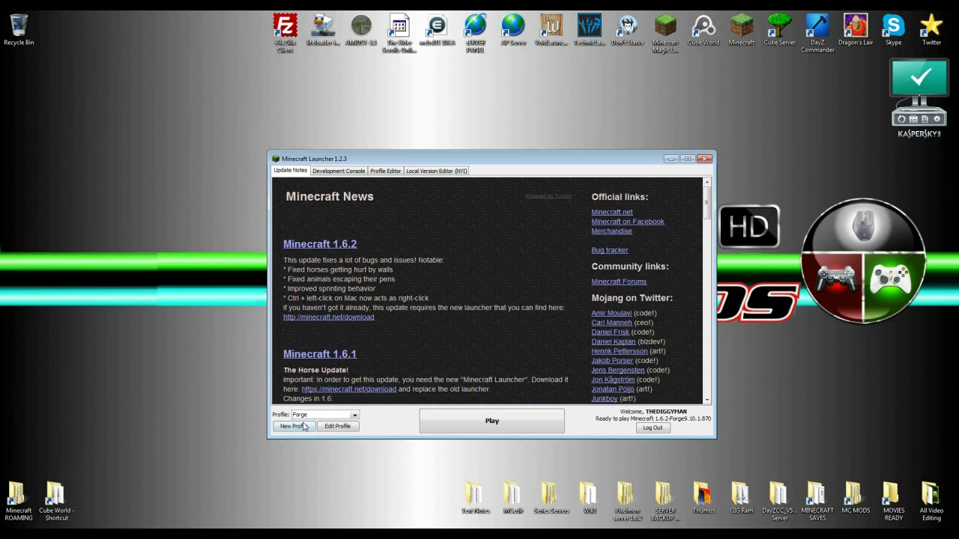
{"action": "left_click", "coordinate": [355, 415]}
{"action": "left_click", "coordinate": [355, 417]}
{"action": "left_click", "coordinate": [462, 425]}
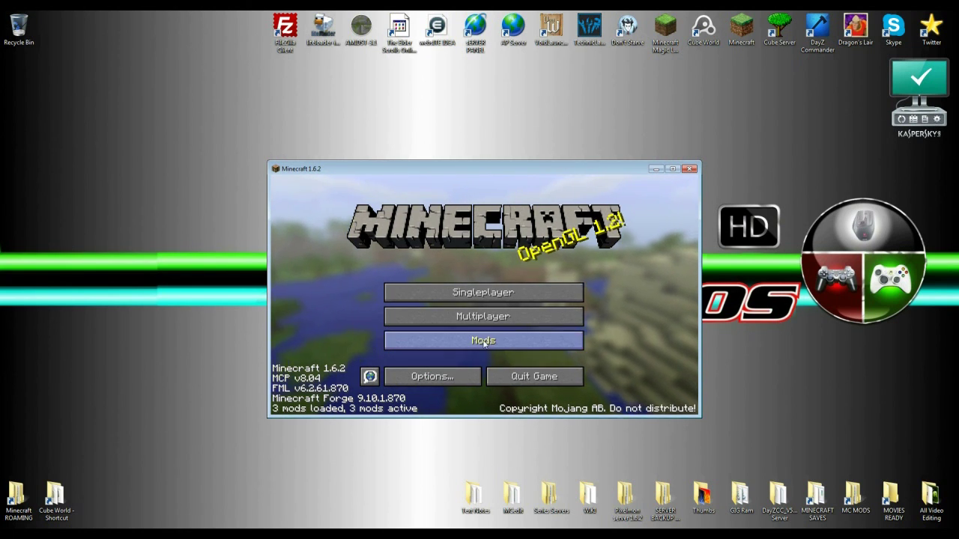
- Check the game's mod list for the Forge components, and quit the game
{"action": "left_click", "coordinate": [484, 342]}
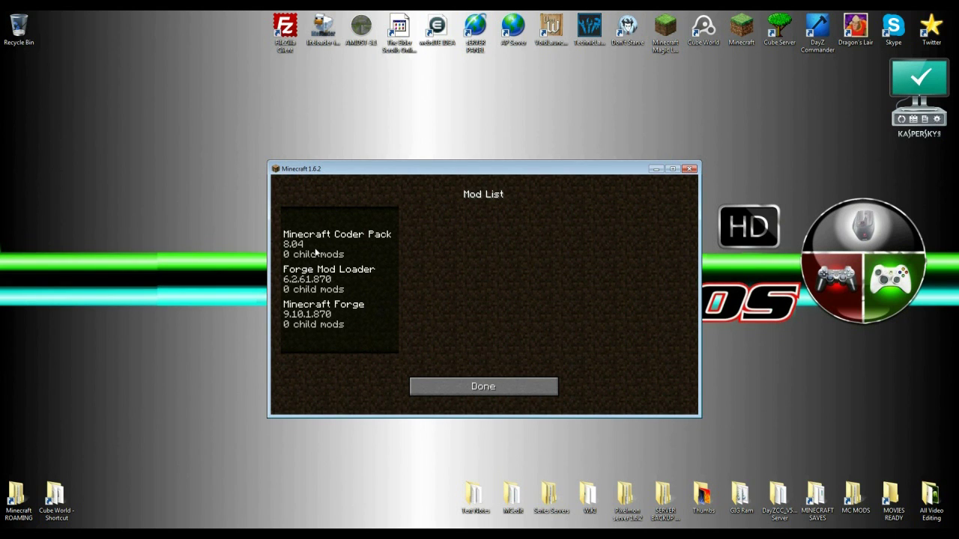
{"action": "left_click", "coordinate": [472, 384]}
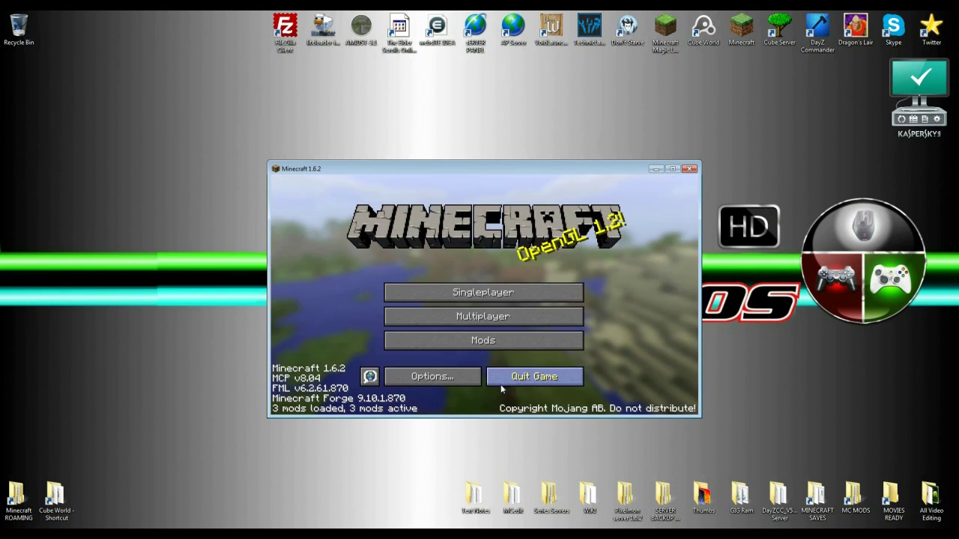
{"action": "left_click", "coordinate": [539, 378]}
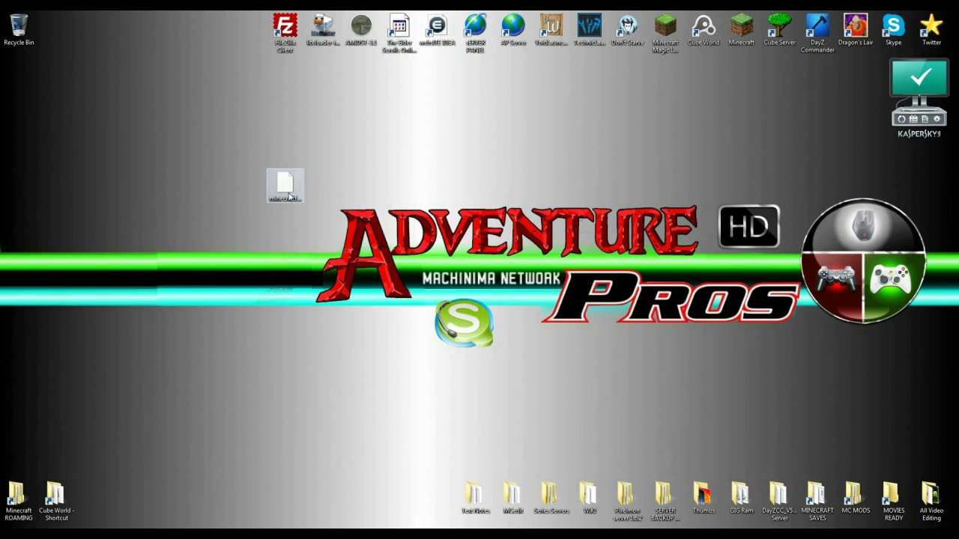
- Move the Forge installer file a little to the left on the desktop
{"action": "left_click_drag", "start_coordinate": [278, 194], "coordinate": [202, 194]}
{"action": "left_click_drag", "start_coordinate": [302, 192], "coordinate": [941, 360]}
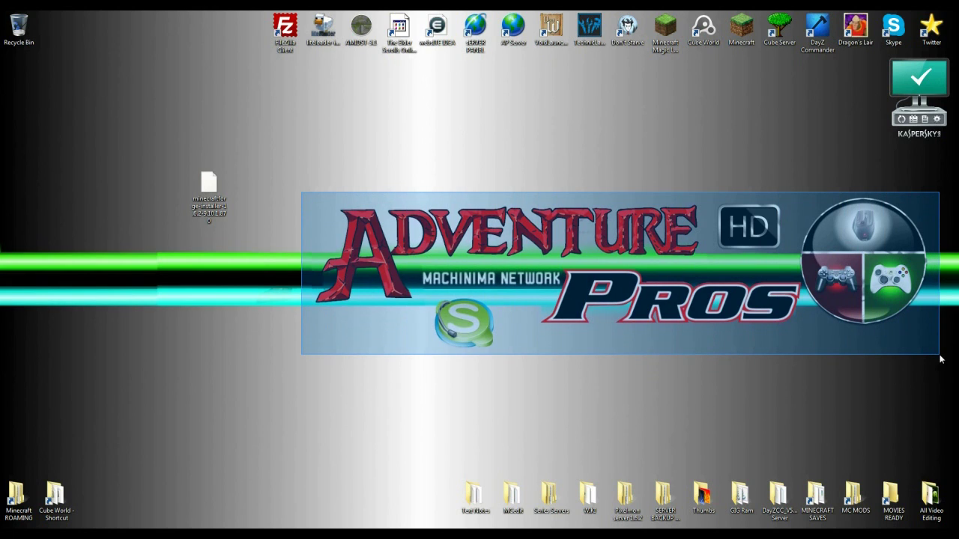